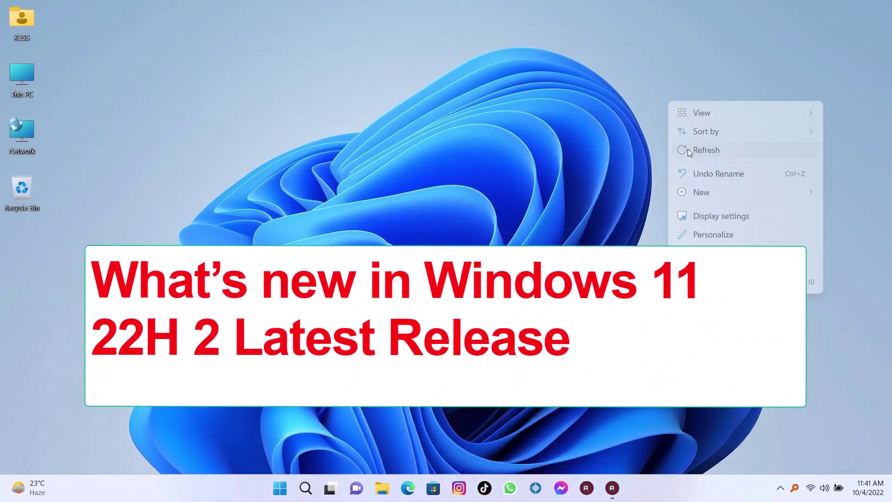
- Refresh the desktop, switch Explorer tabs between Downloads and Documents, and move the window lower
left_click(687, 149)
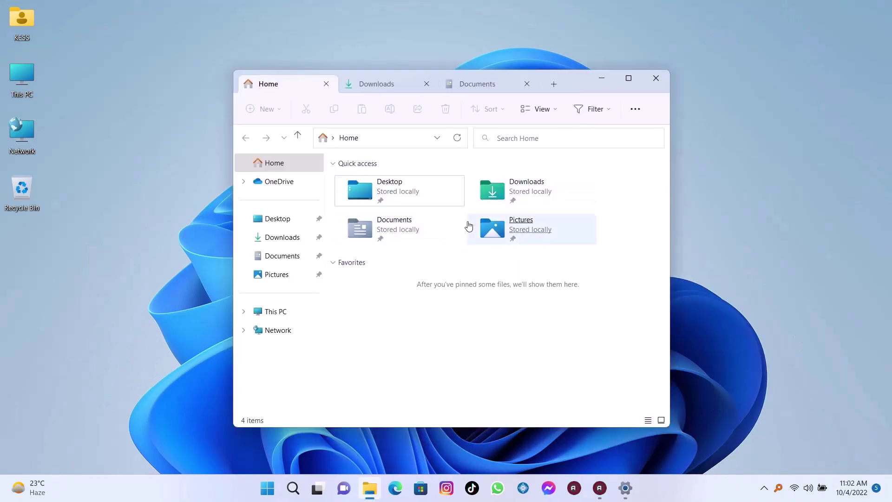
left_click(378, 84)
left_click(475, 84)
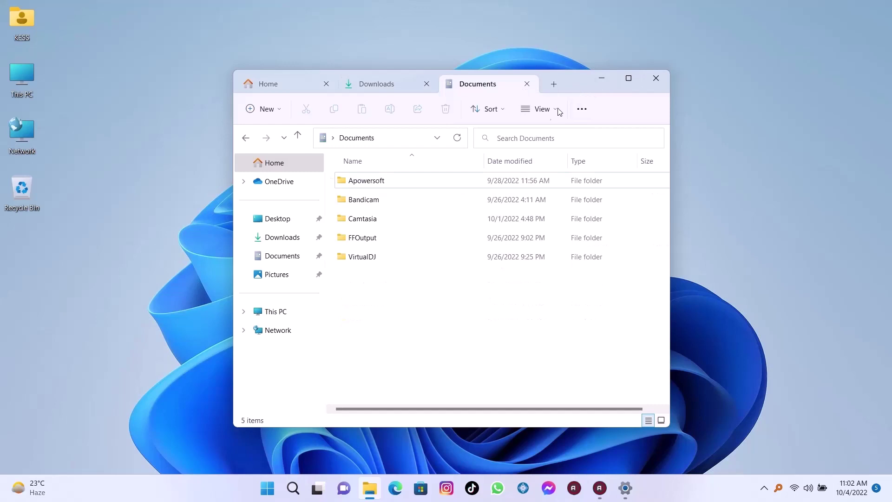
left_click_drag(586, 80, 581, 109)
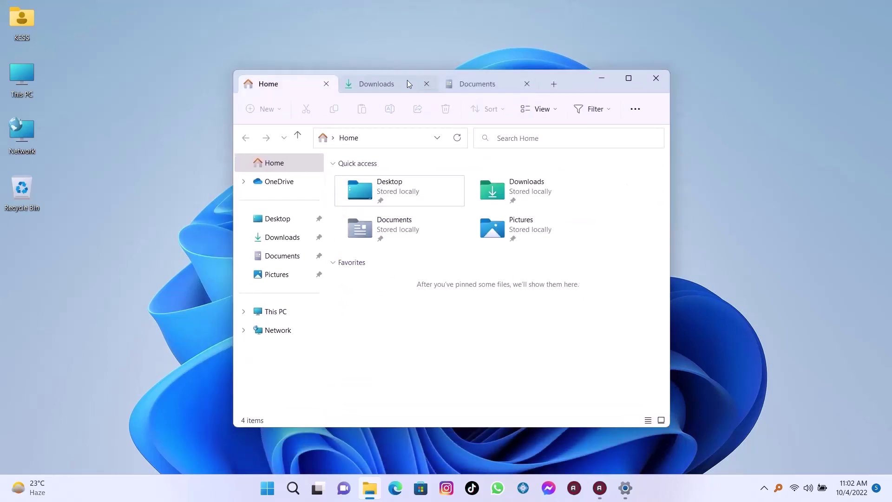
left_click(386, 84)
left_click(474, 83)
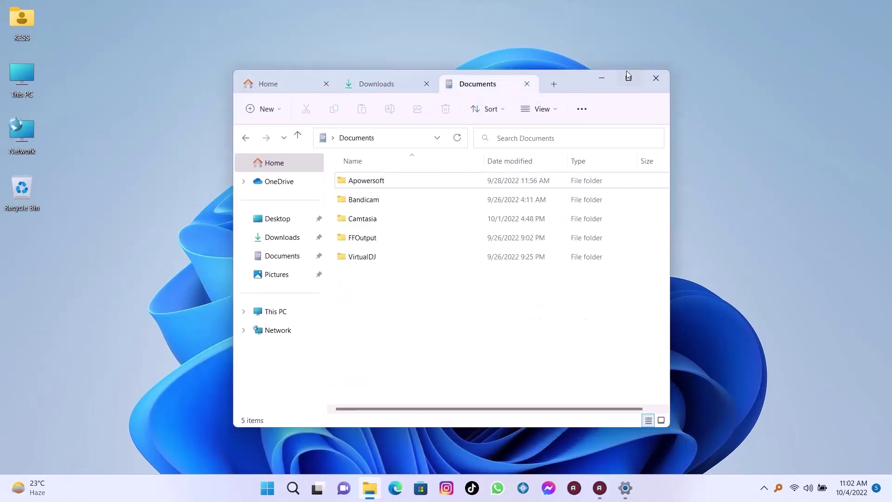
left_click_drag(591, 86, 560, 104)
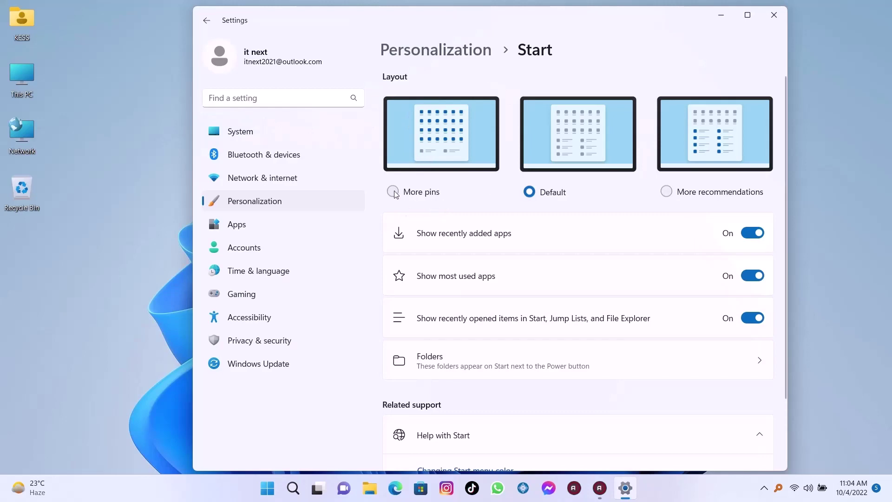
- Minimize the Start settings window and show the Start menu's power options
left_click(719, 17)
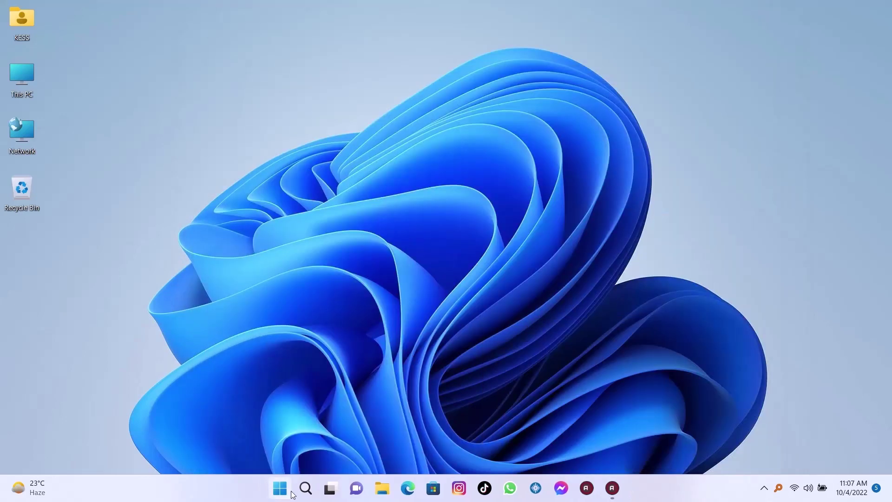
left_click(284, 491)
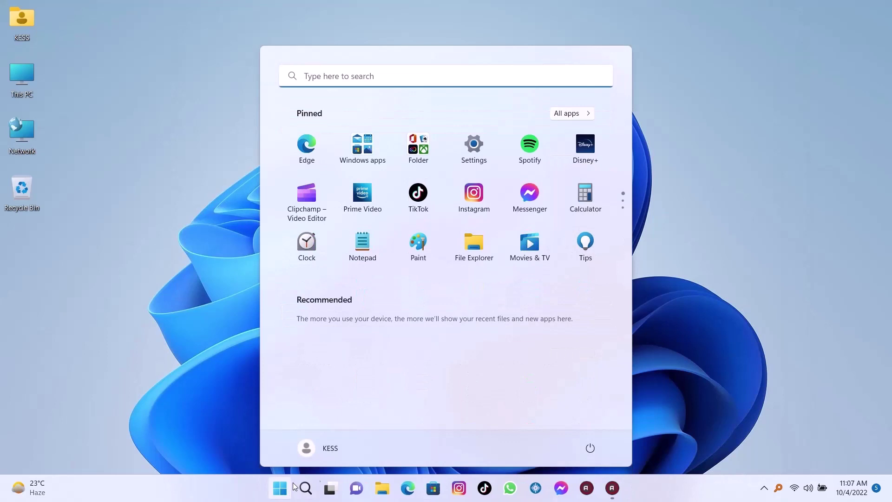
left_click(581, 447)
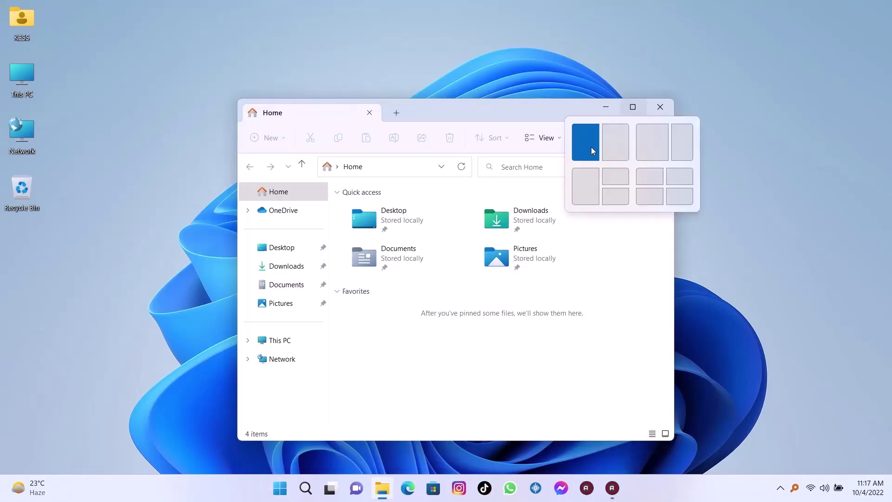
- Snap the Explorer window to the left half, into a quarter, then back to the left half
left_click(591, 147)
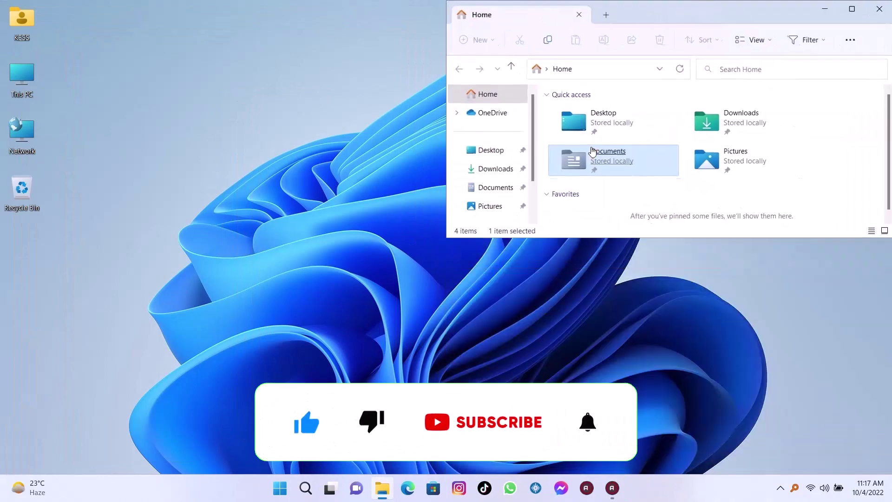
key("super+Left")
key("super+Down")
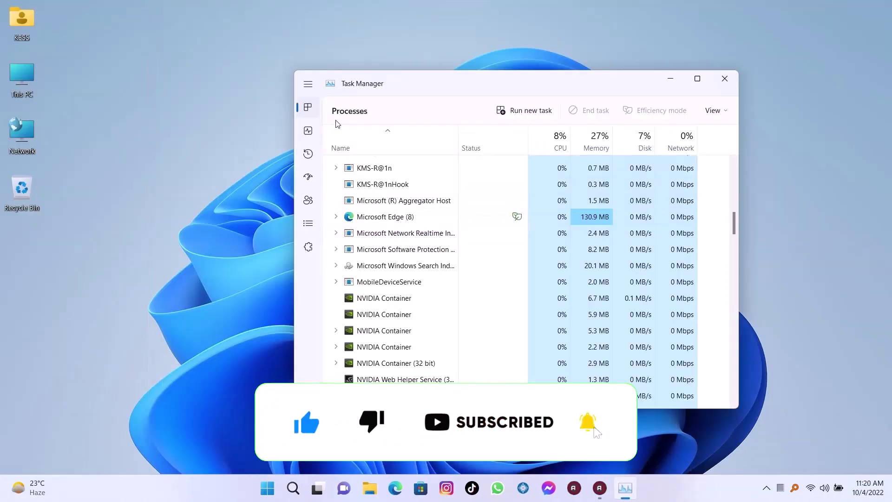
- View Task Manager's Performance and Startup apps pages, then restore and close Clipchamp
left_click(309, 86)
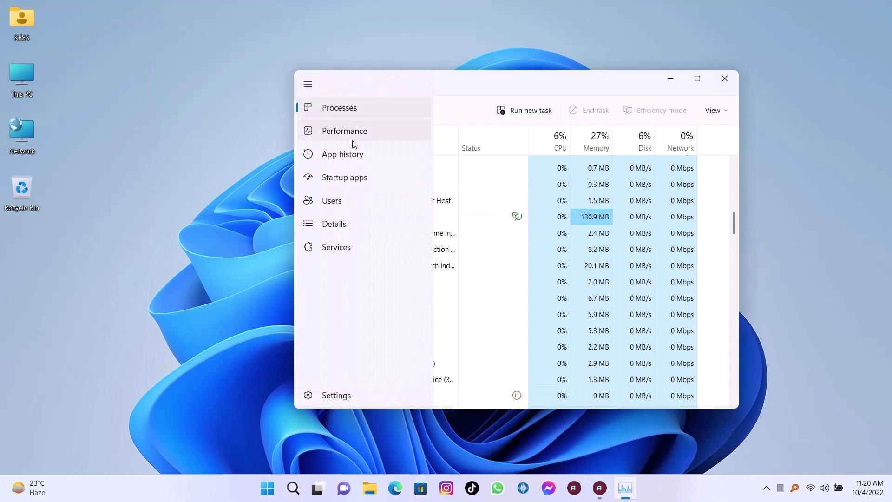
left_click(342, 131)
left_click(319, 176)
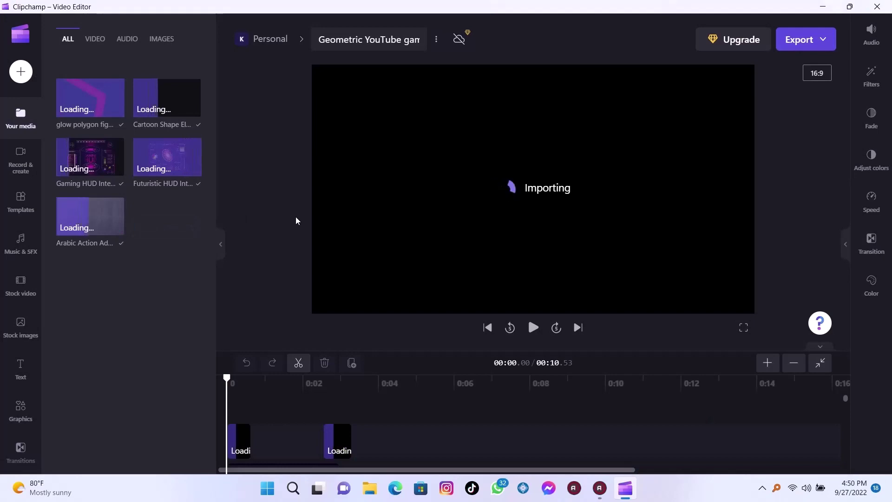
key("super+Down")
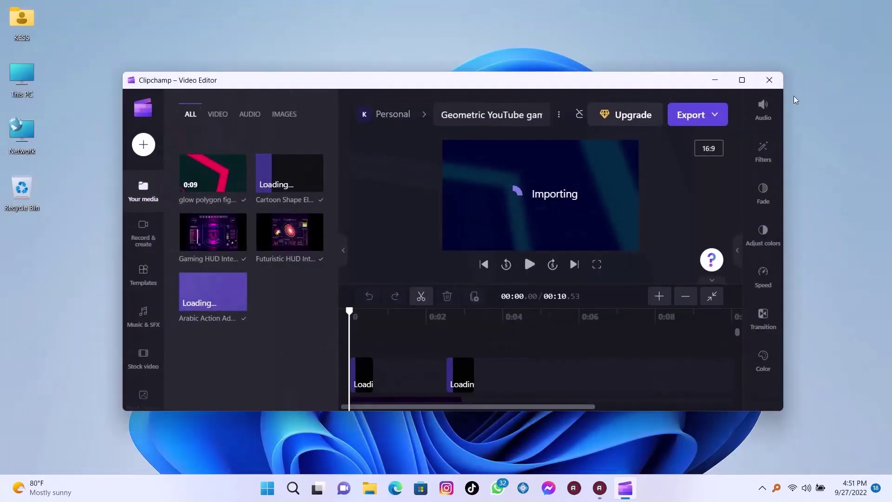
left_click(779, 87)
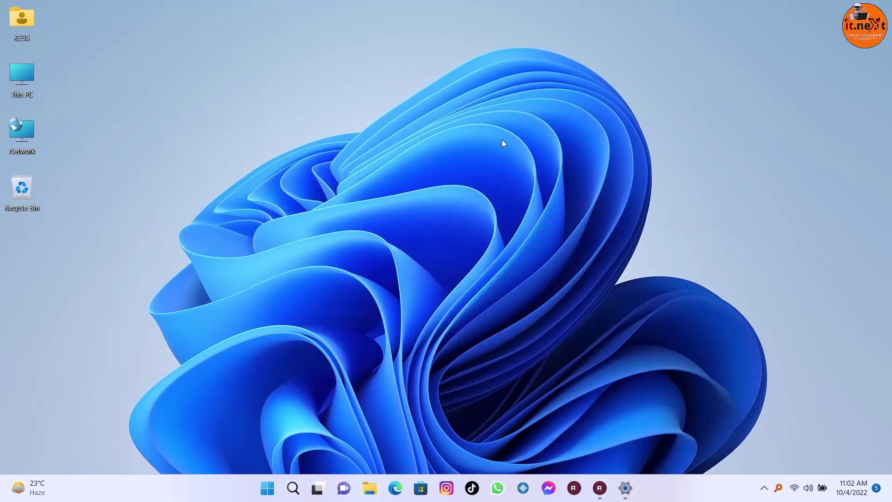
key("super+e")
left_click_drag(320, 119, 518, 106)
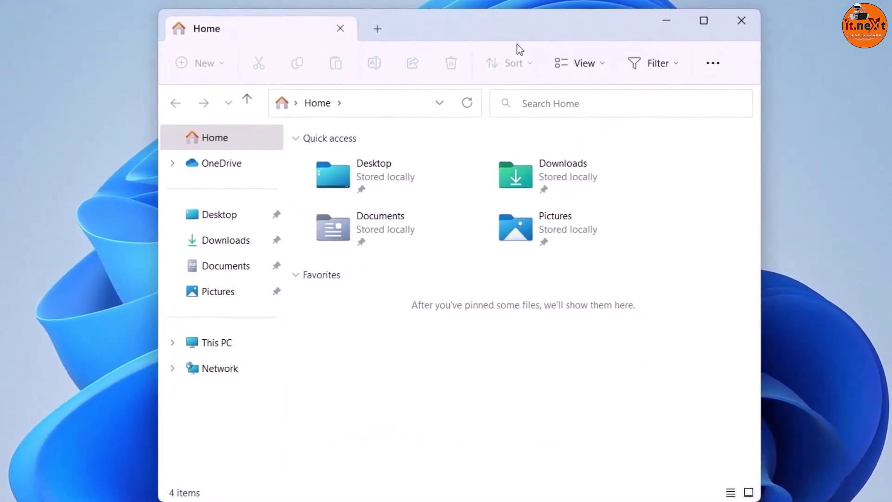
left_click_drag(536, 33, 598, 32)
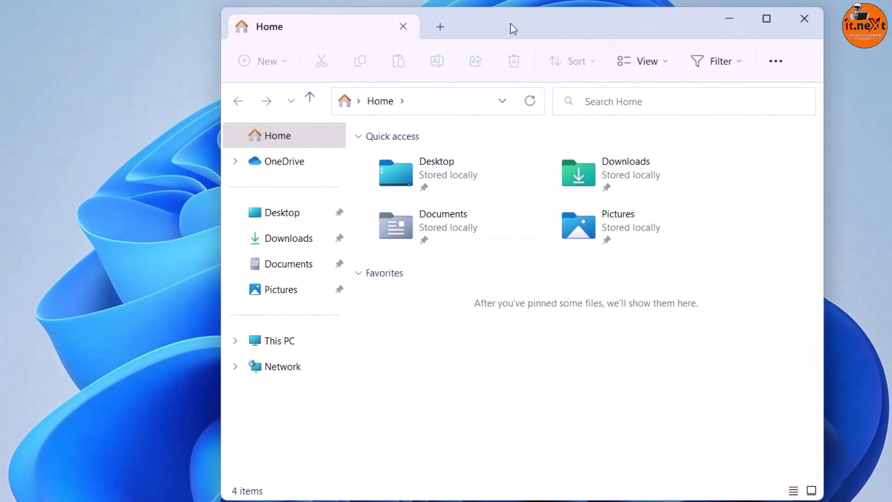
left_click(441, 28)
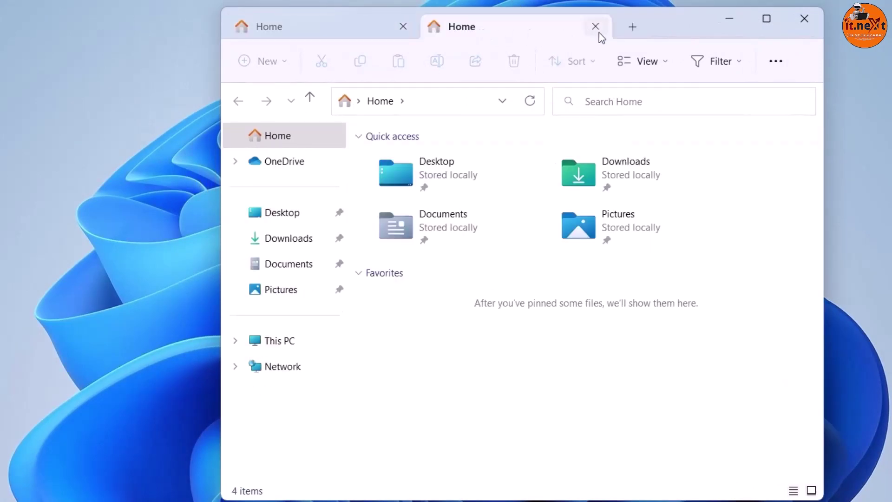
left_click(633, 27)
left_click(399, 29)
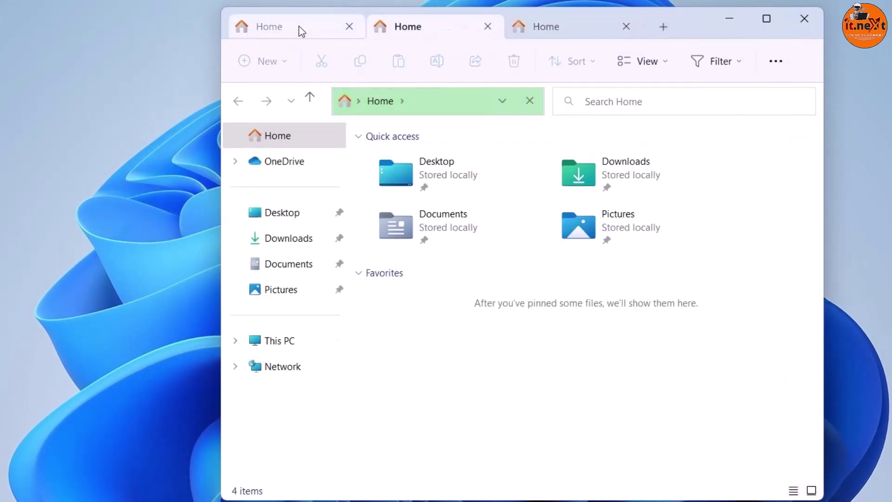
left_click(299, 26)
left_click(419, 26)
left_click(571, 26)
left_click(434, 27)
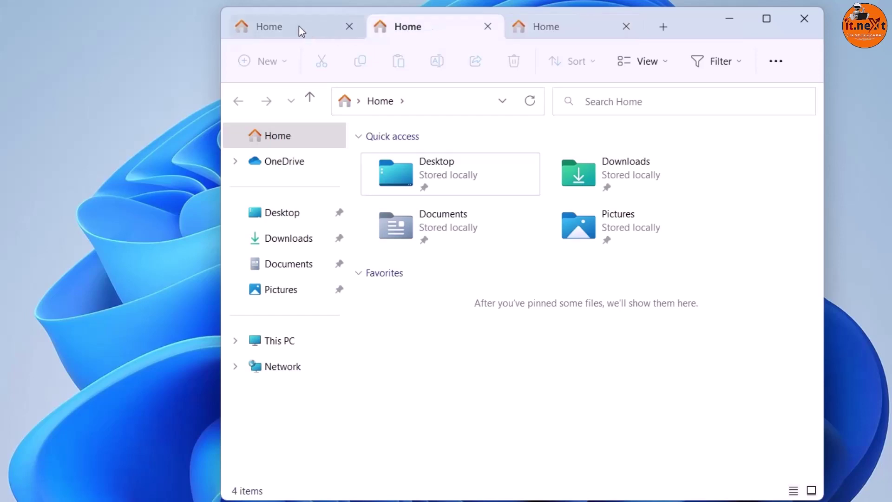
left_click(299, 26)
left_click(445, 31)
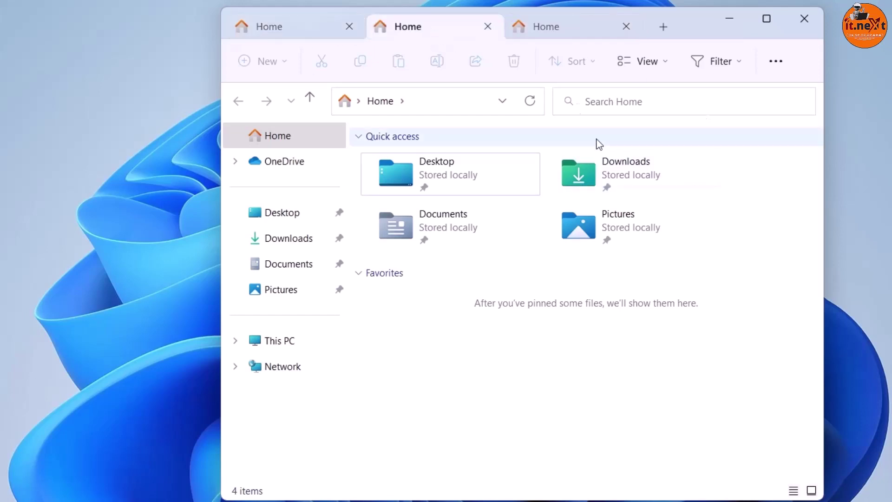
double_click(613, 169)
left_click(534, 26)
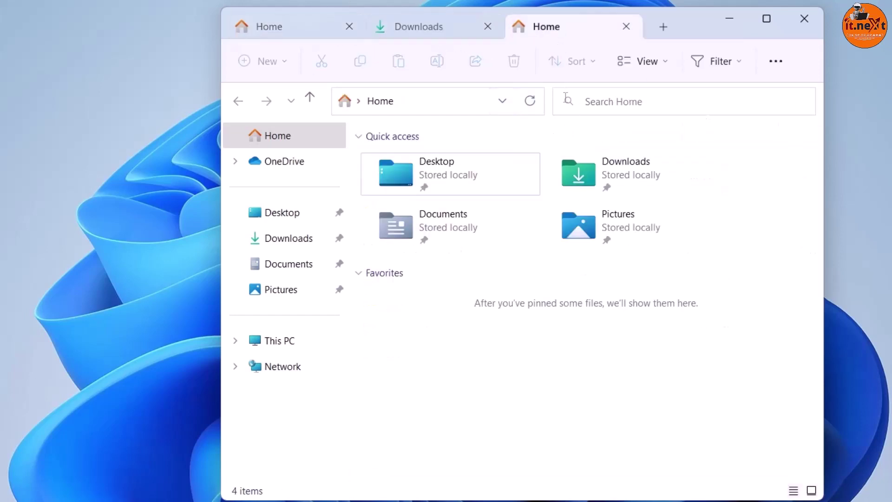
double_click(450, 225)
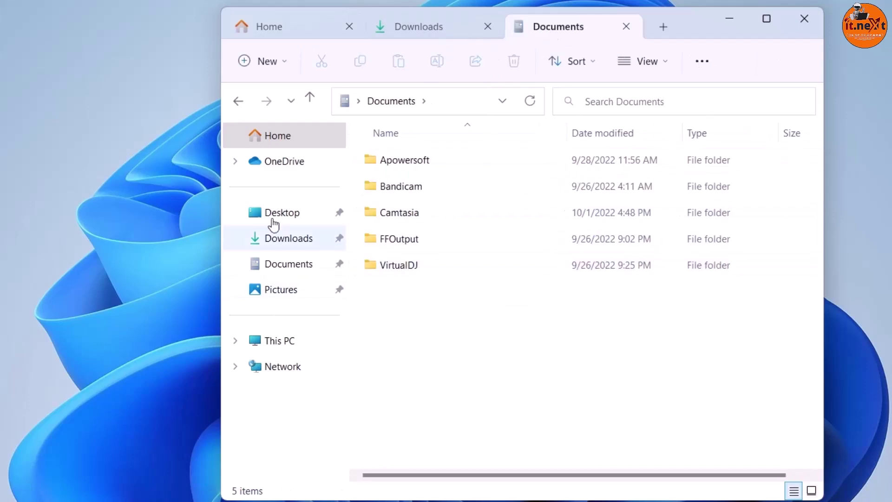
left_click(429, 30)
left_click(320, 35)
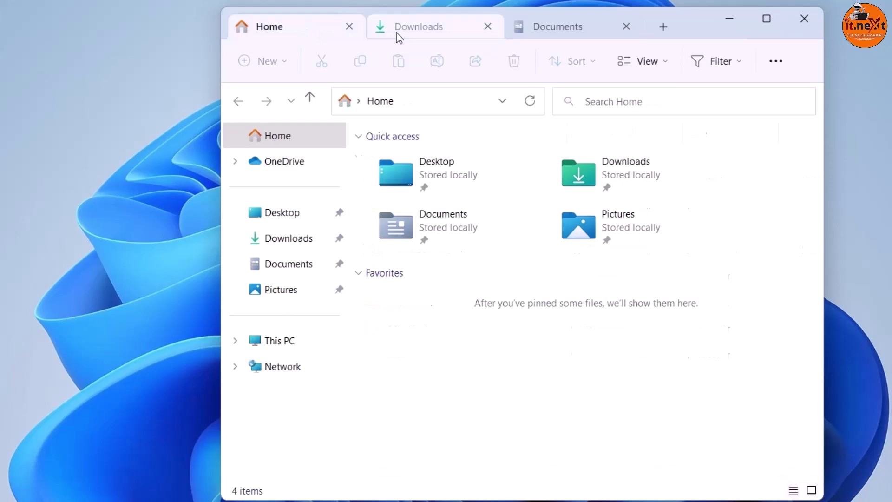
left_click(397, 32)
left_click(538, 32)
left_click(454, 32)
left_click(316, 36)
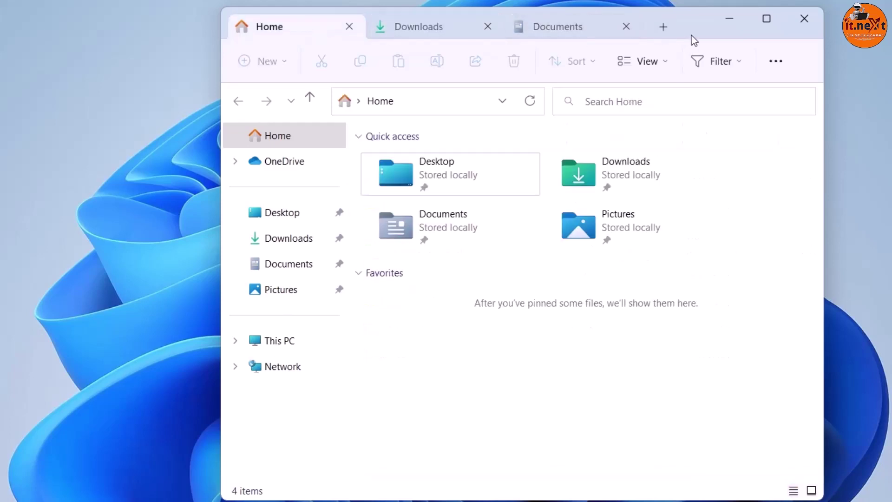
left_click_drag(687, 28, 615, 33)
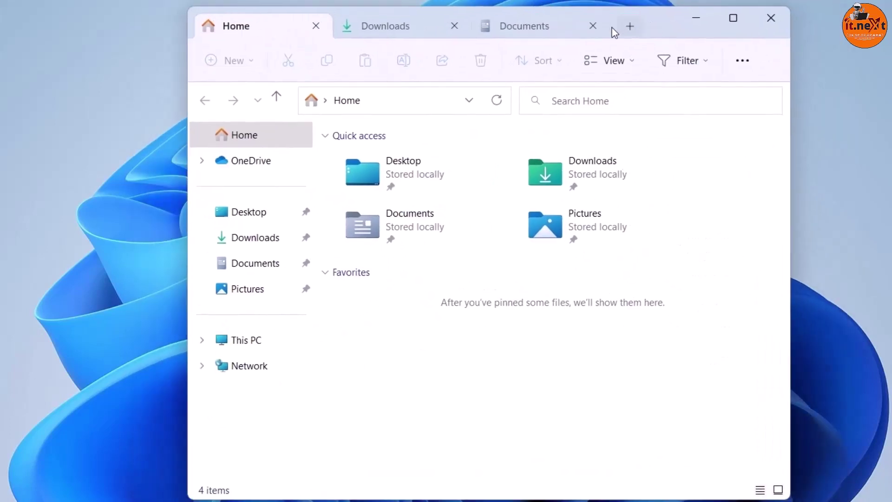
left_click(550, 26)
left_click(269, 32)
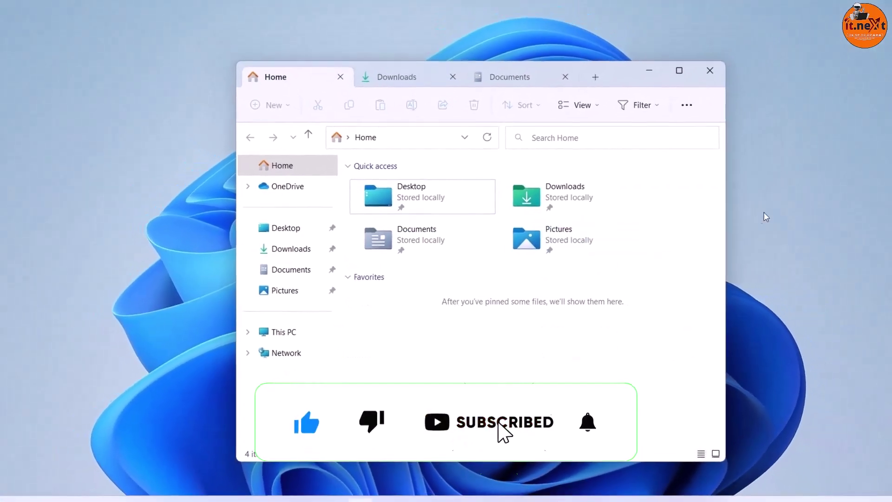
right_click(801, 297)
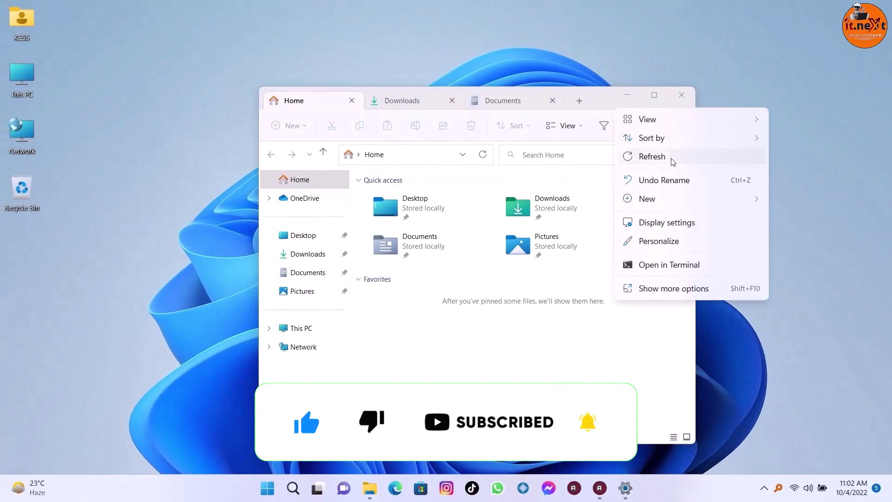
left_click(673, 162)
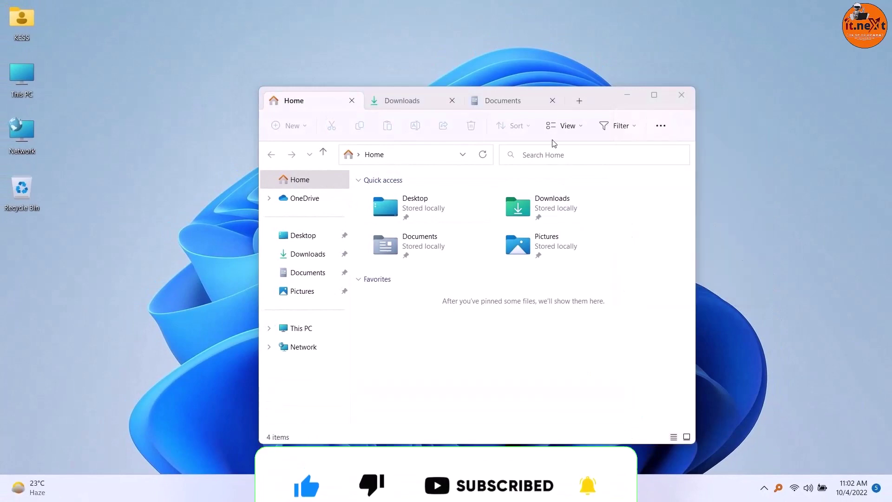
left_click_drag(599, 100, 574, 83)
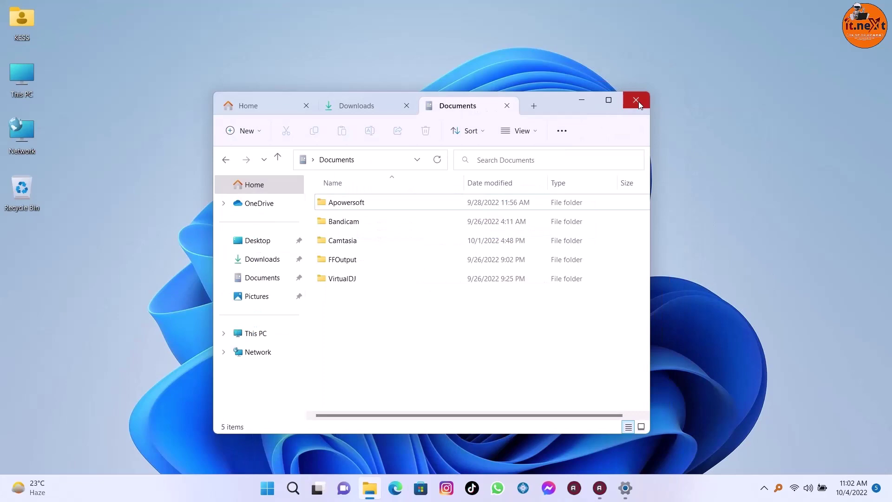
left_click(638, 101)
- Refresh the desktop from its context menu and close the Start menu
right_click(704, 171)
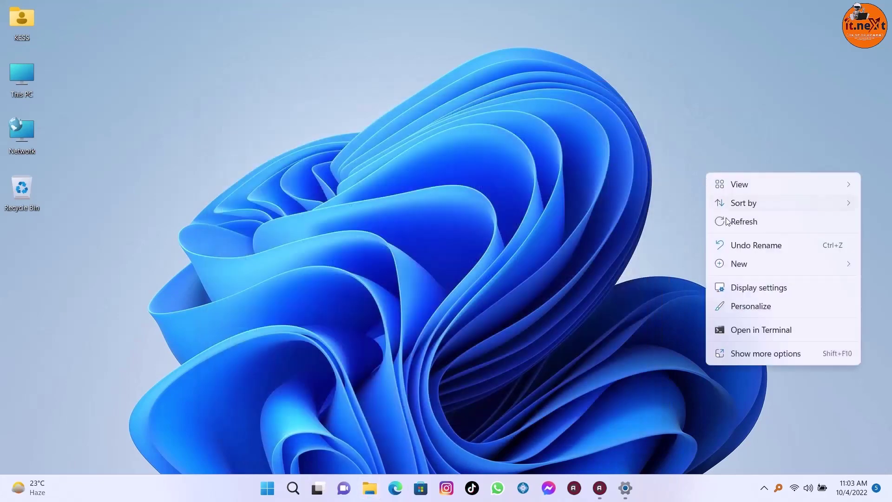
left_click(722, 221)
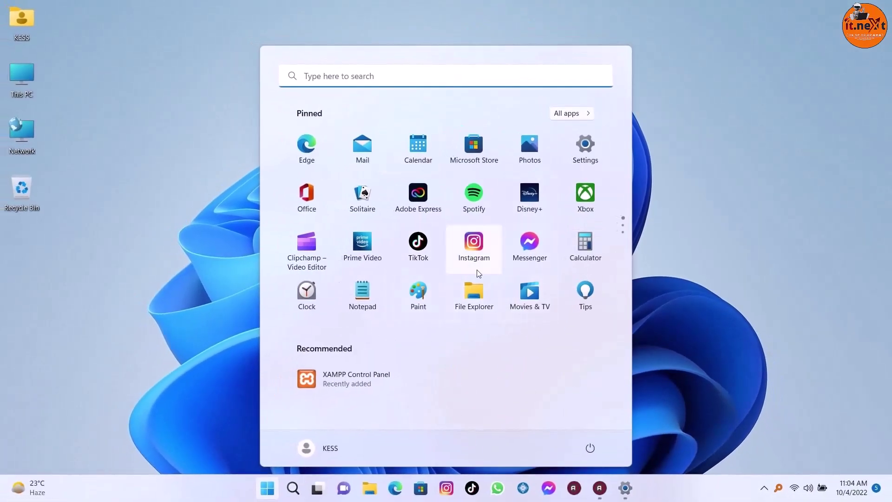
left_click(269, 492)
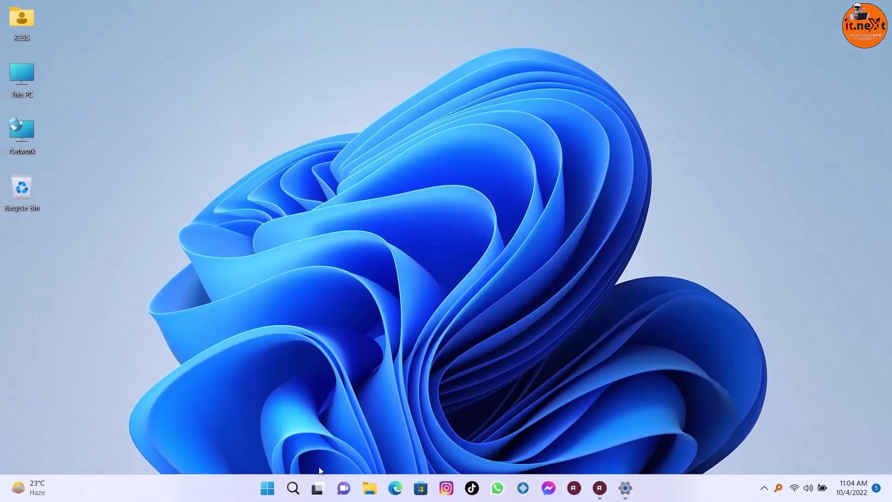
- Set the Start layout to Default, preview it in the Start menu, and close Settings
left_click(623, 495)
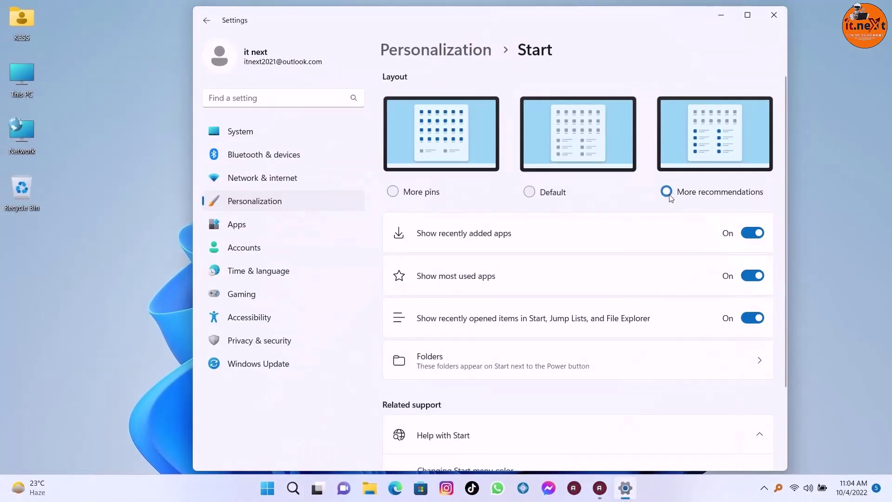
left_click(268, 488)
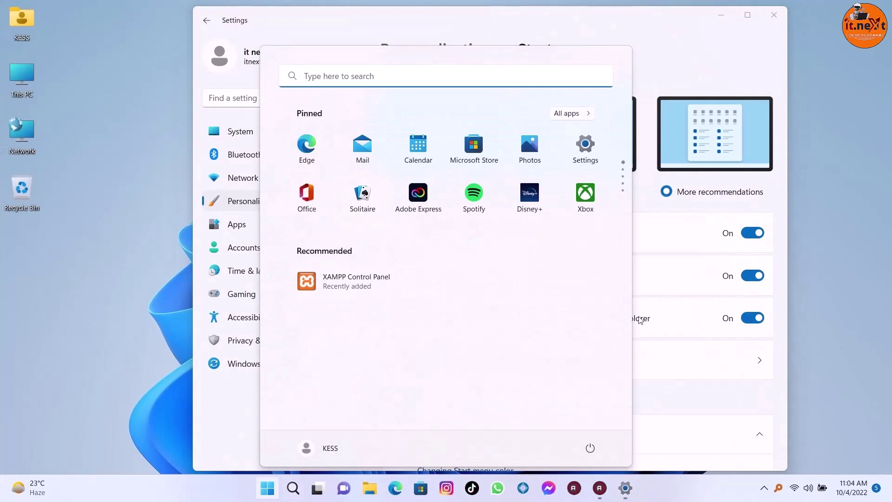
left_click(709, 299)
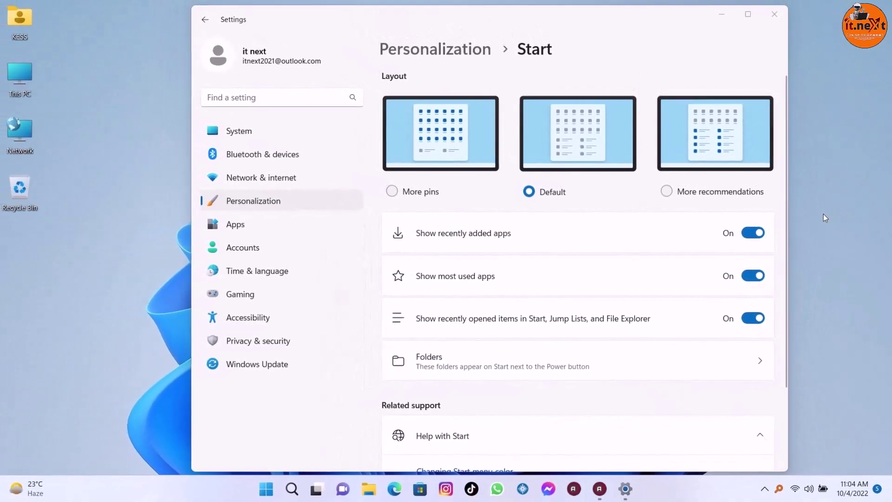
left_click(779, 19)
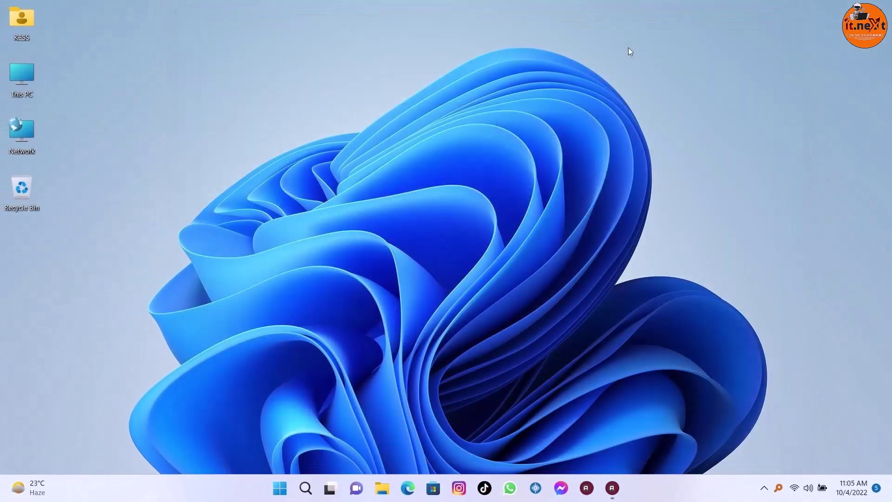
- Group Mail, Calendar and Photos into one Start folder, and Solitaire, Office, Adobe Express into another
right_click(539, 183)
left_click(568, 230)
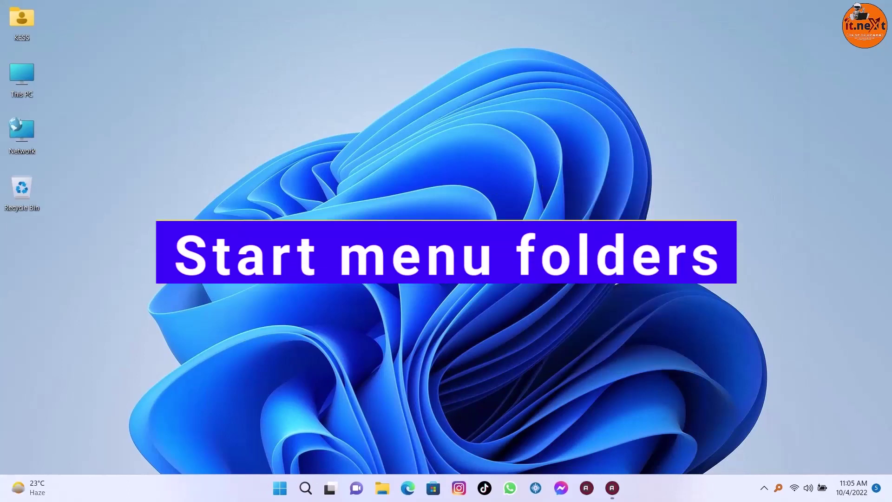
key("super")
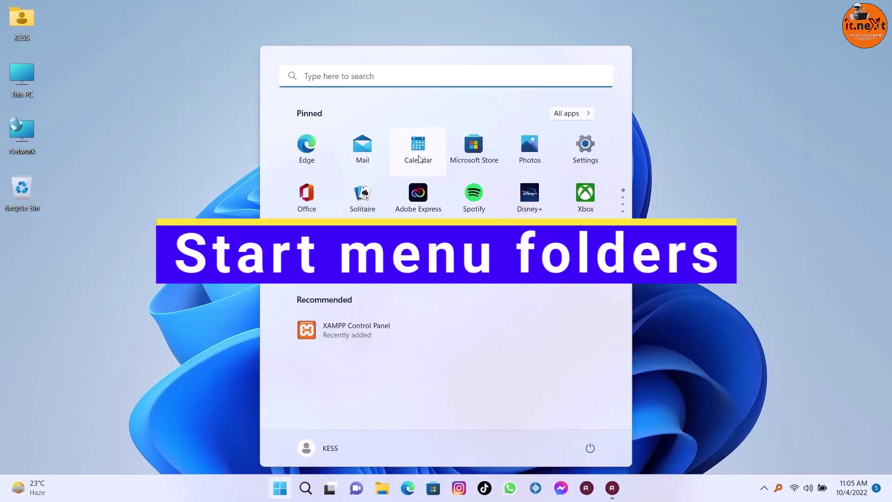
left_click_drag(419, 147, 353, 133)
left_click_drag(444, 119, 347, 114)
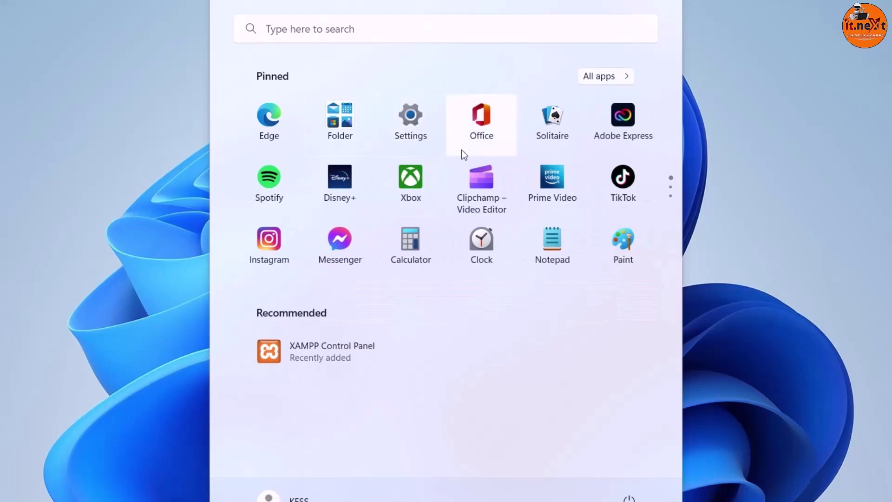
left_click_drag(560, 125, 487, 130)
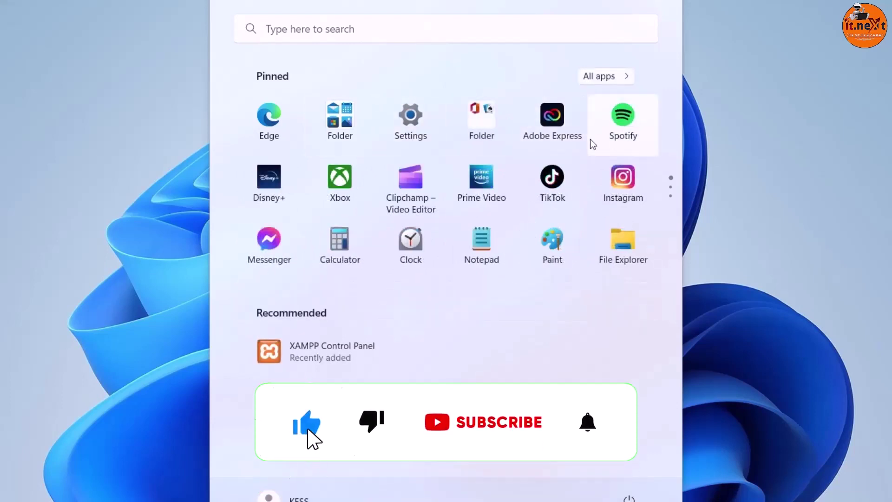
left_click_drag(565, 121, 483, 123)
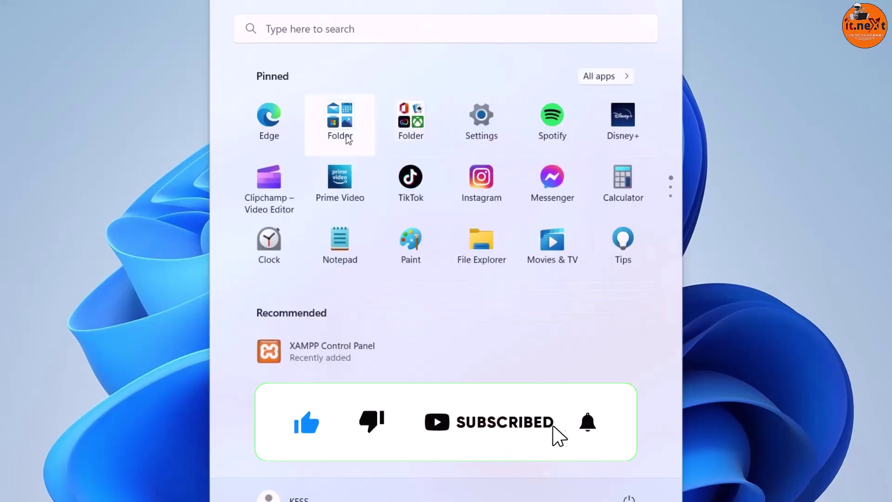
- Name the Mail folder 'Windows apps', then close Start and refresh the desktop
left_click(349, 135)
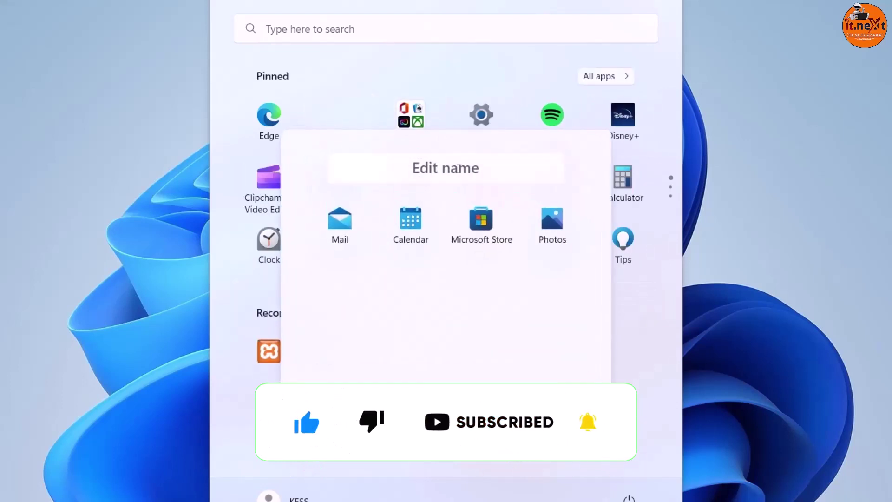
left_click(459, 168)
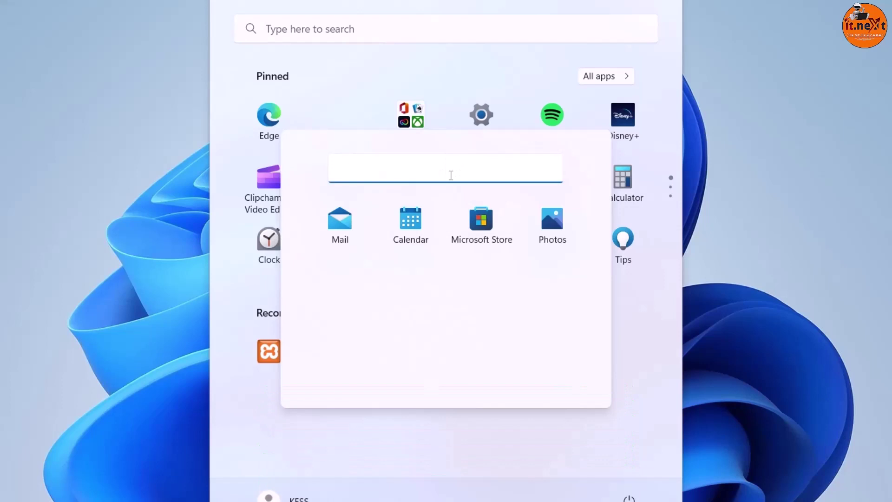
type("Windows ap")
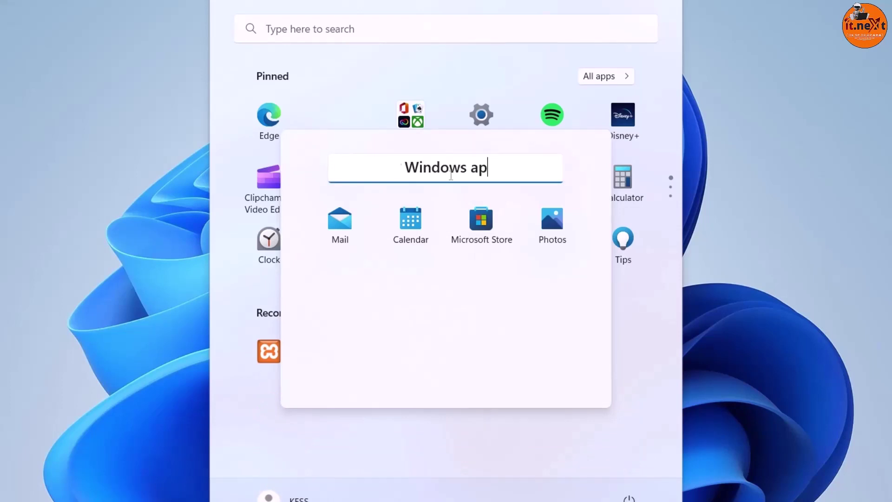
type("ps")
key("Return")
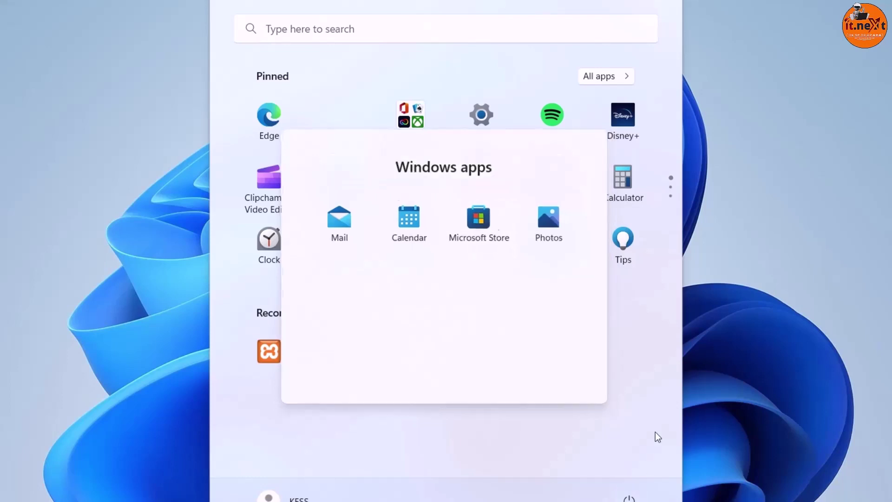
left_click(655, 432)
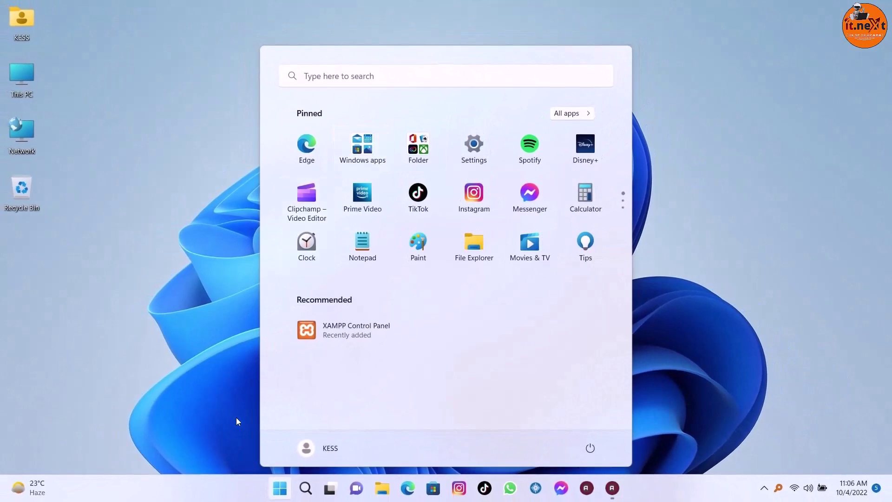
left_click(167, 378)
right_click(402, 282)
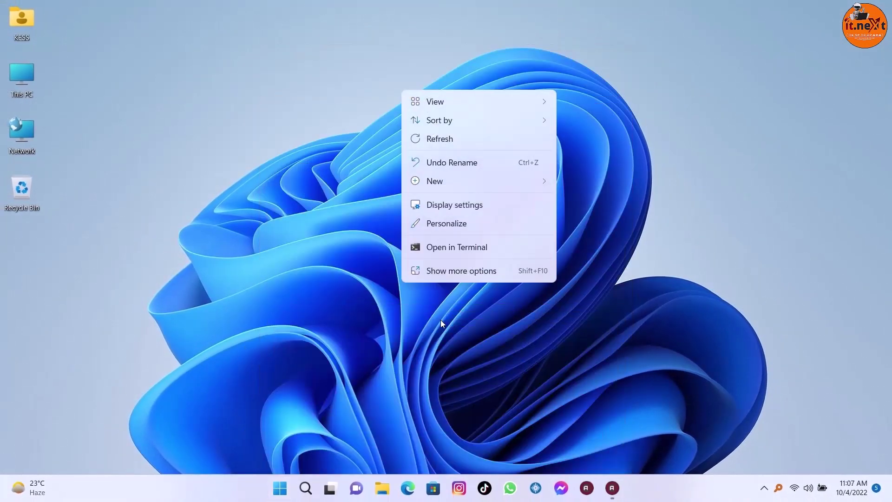
left_click(460, 140)
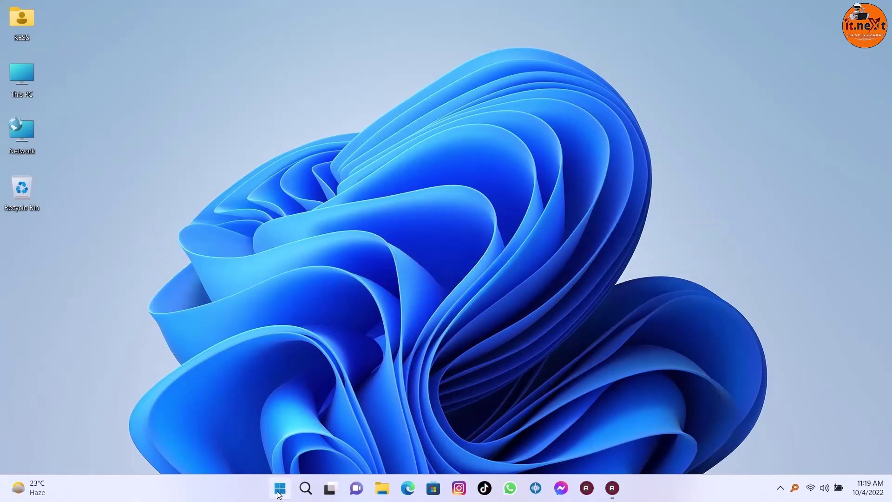
right_click(279, 494)
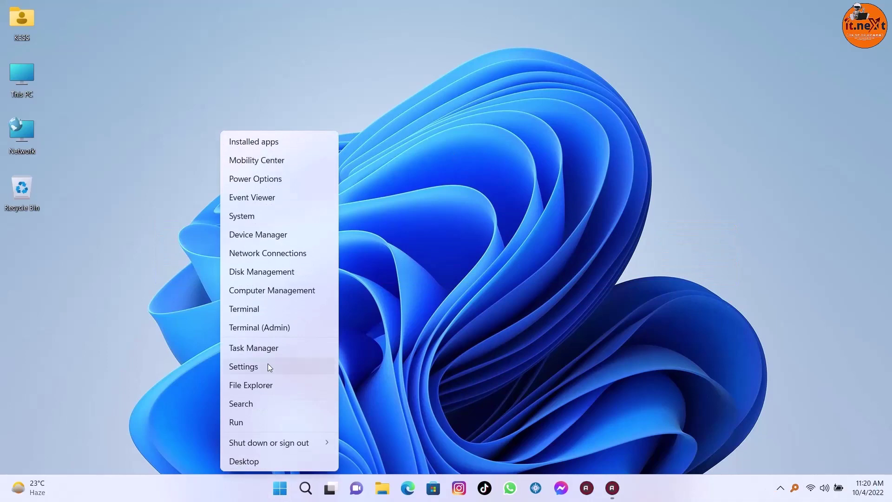
left_click(280, 349)
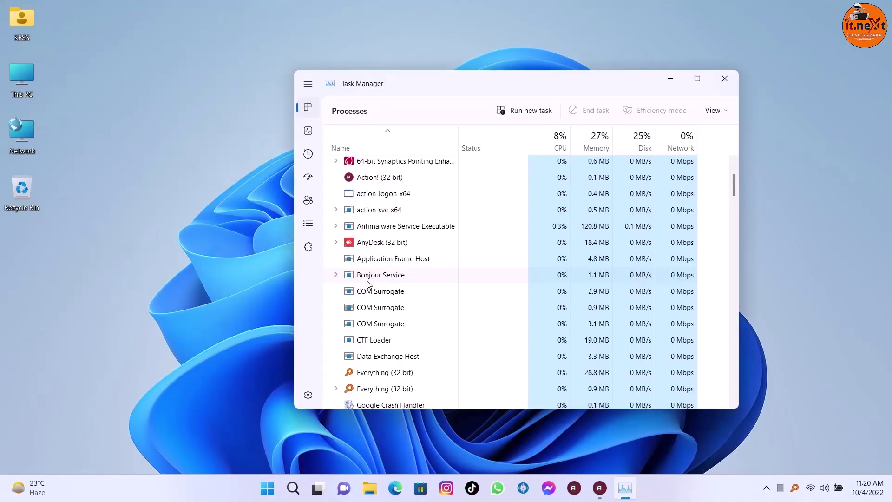
scroll(367, 287, "down", 5)
scroll(375, 283, "down", 4)
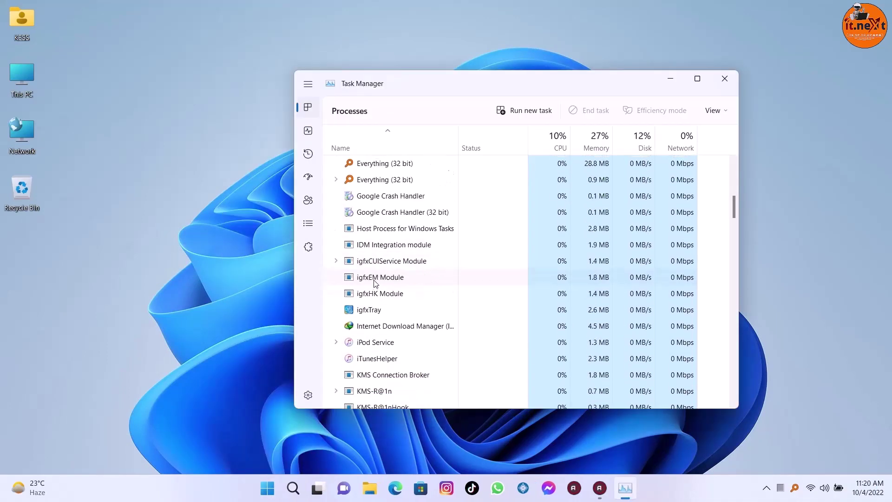
scroll(723, 229, "down", 1)
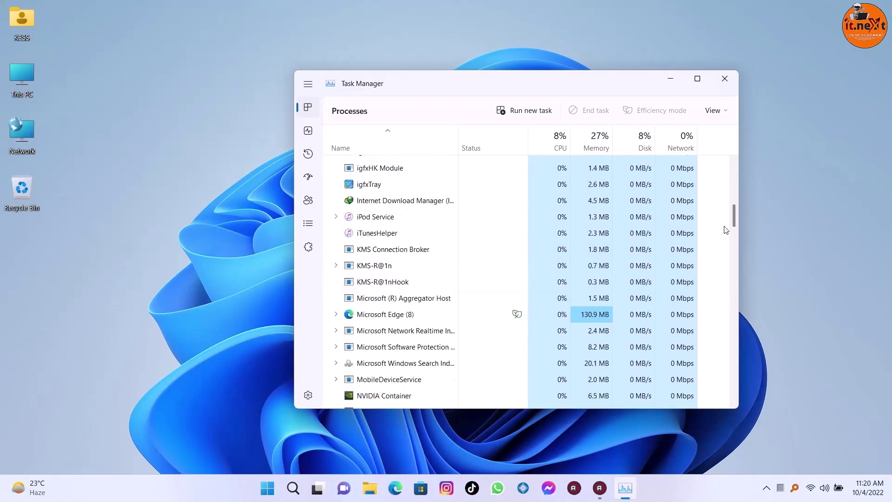
scroll(728, 231, "down", 2)
scroll(728, 232, "down", 3)
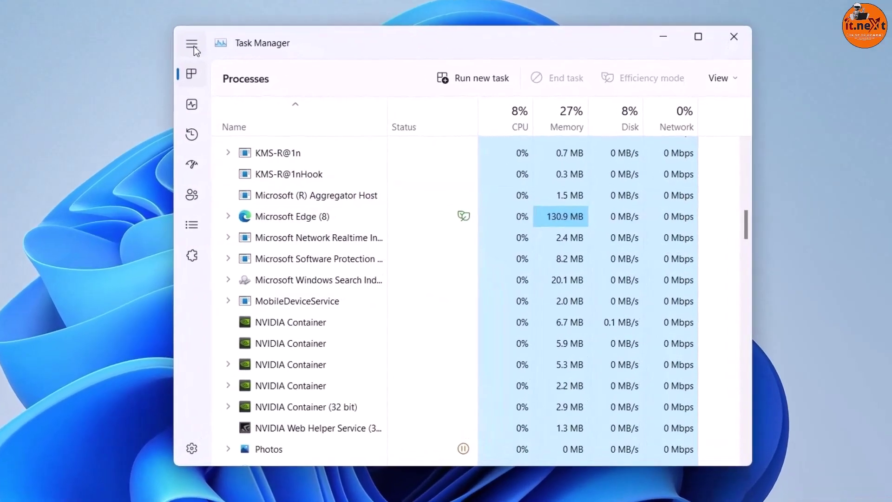
left_click(210, 50)
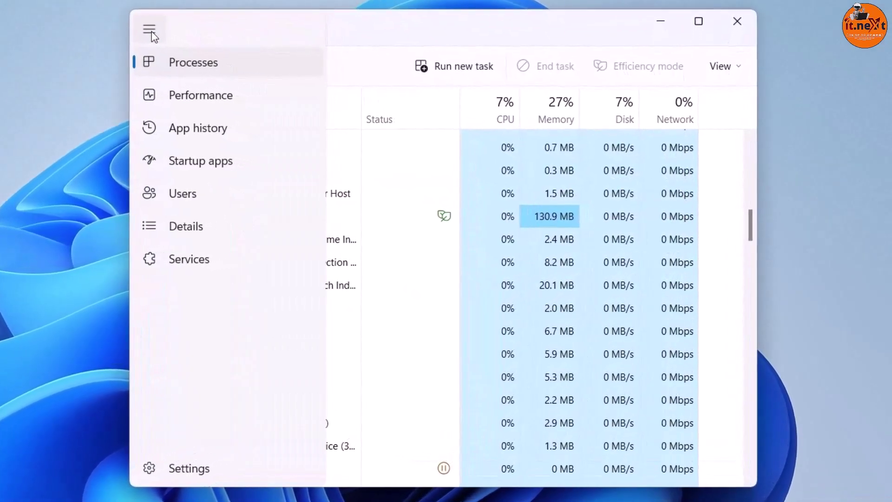
left_click(213, 109)
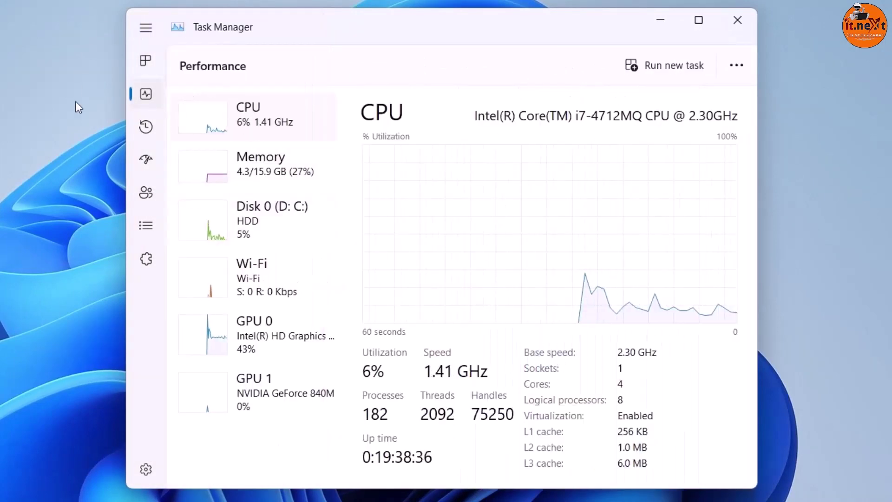
left_click(144, 130)
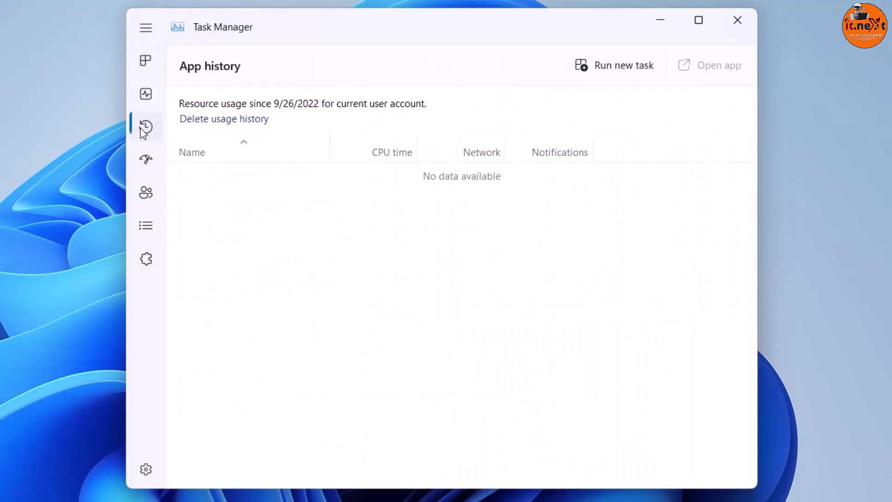
left_click(146, 163)
left_click(146, 226)
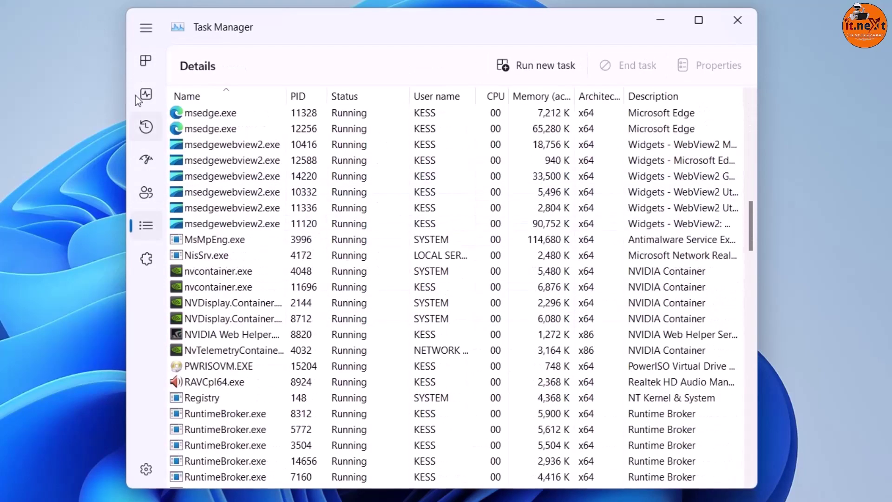
left_click(145, 61)
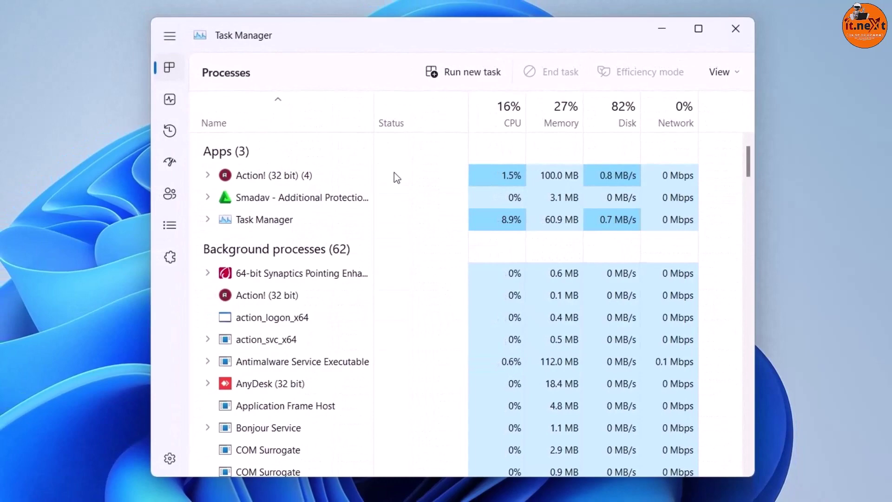
scroll(396, 177, "down", 6)
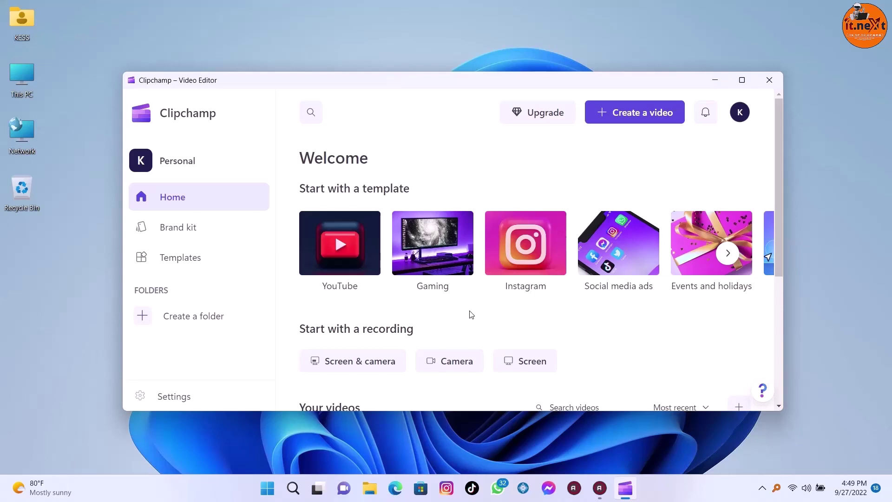
- Browse Clipchamp's Templates page and the collection of video templates
left_click(181, 258)
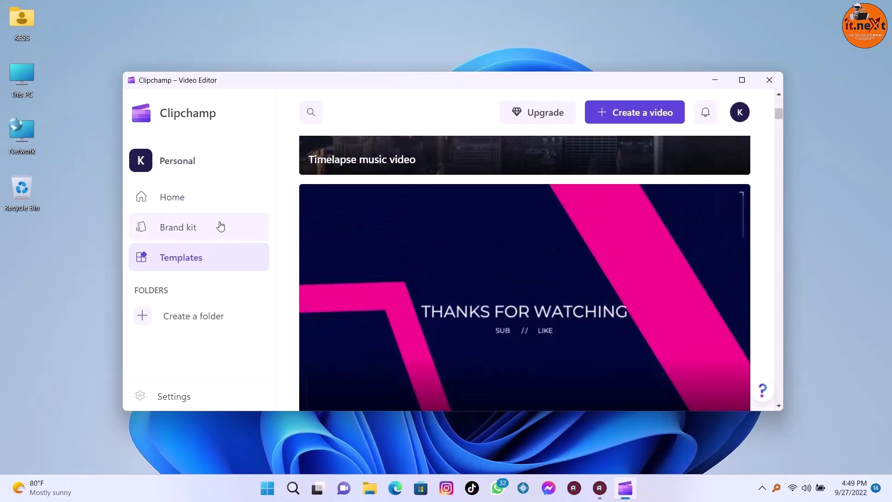
left_click(198, 206)
scroll(526, 237, "down", 1)
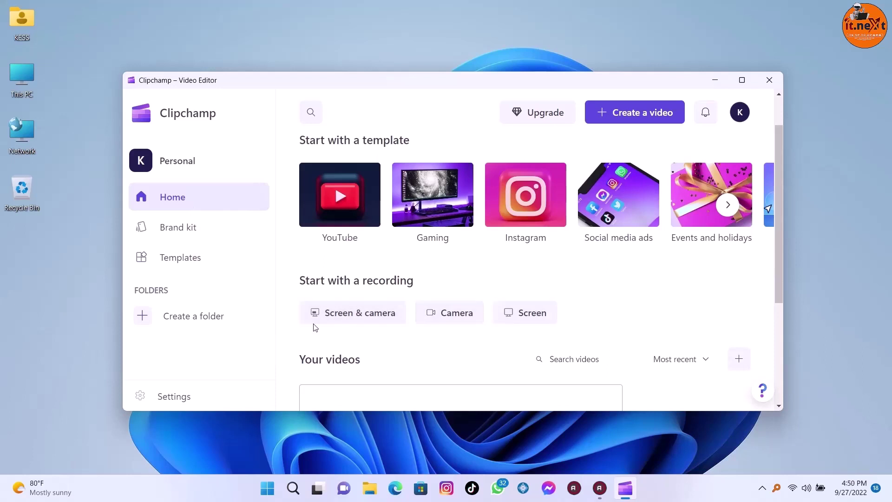
left_click(494, 247)
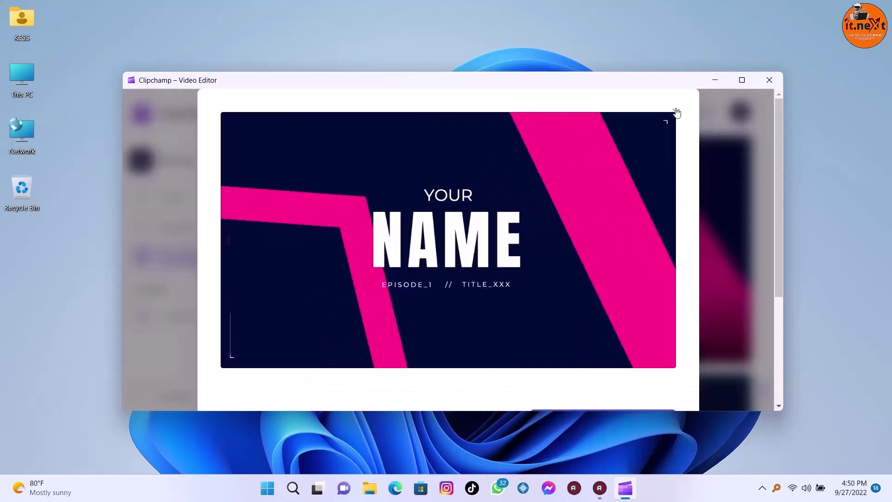
scroll(604, 242, "down", 2)
scroll(643, 222, "down", 2)
scroll(623, 224, "up", 2)
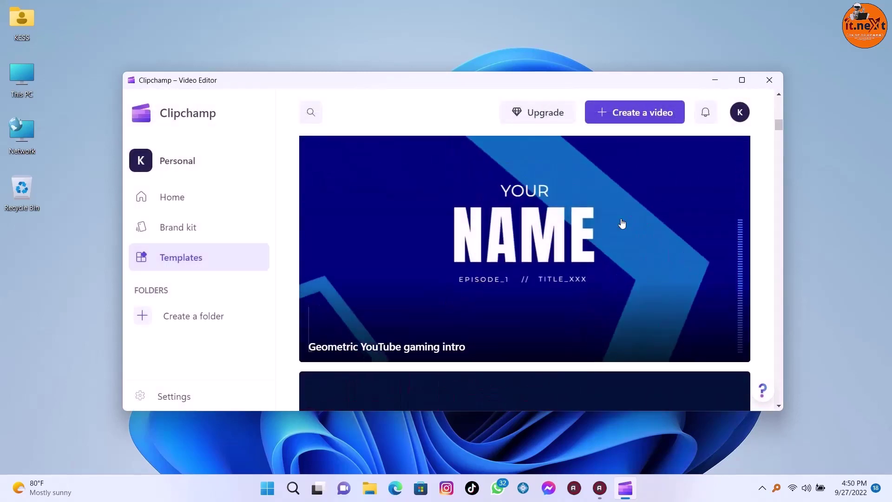
- Open and play the Geometric YouTube gaming intro preview, then choose Use this template
right_click(587, 224)
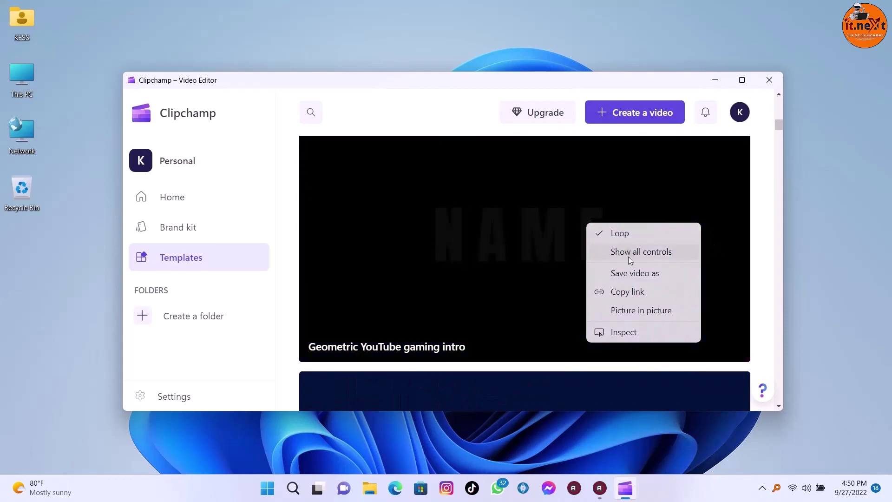
left_click(541, 271)
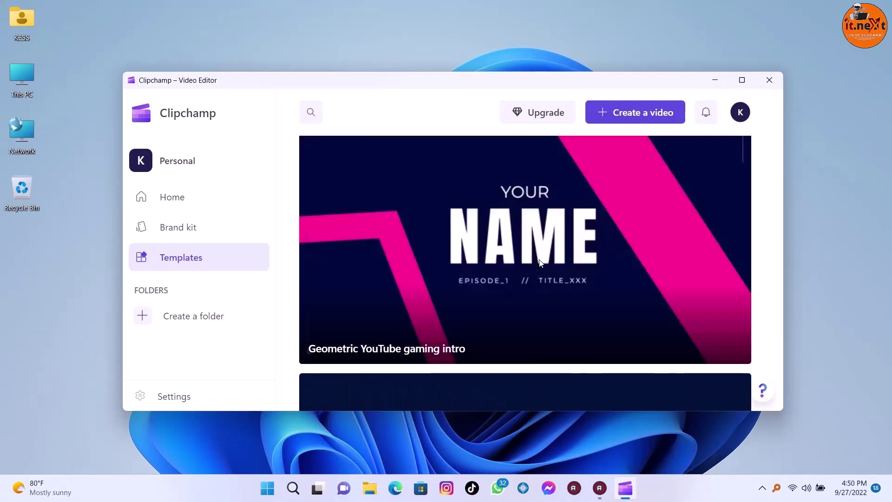
left_click(541, 260)
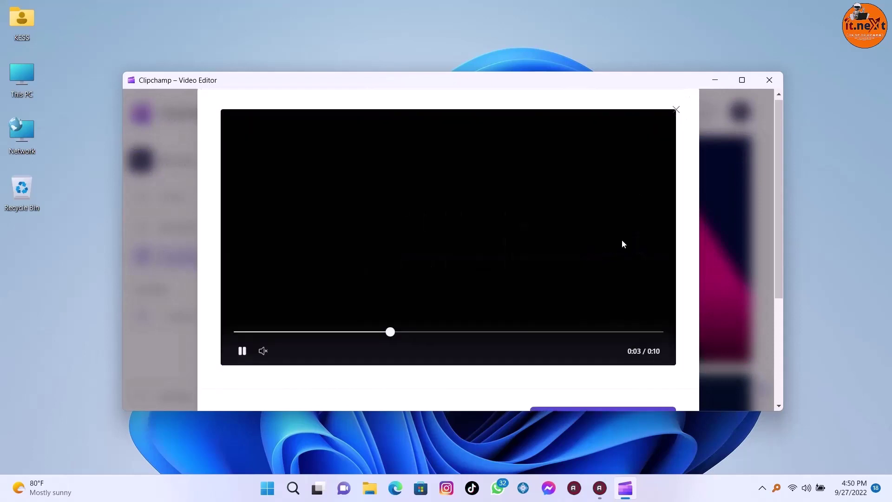
scroll(623, 244, "down", 3)
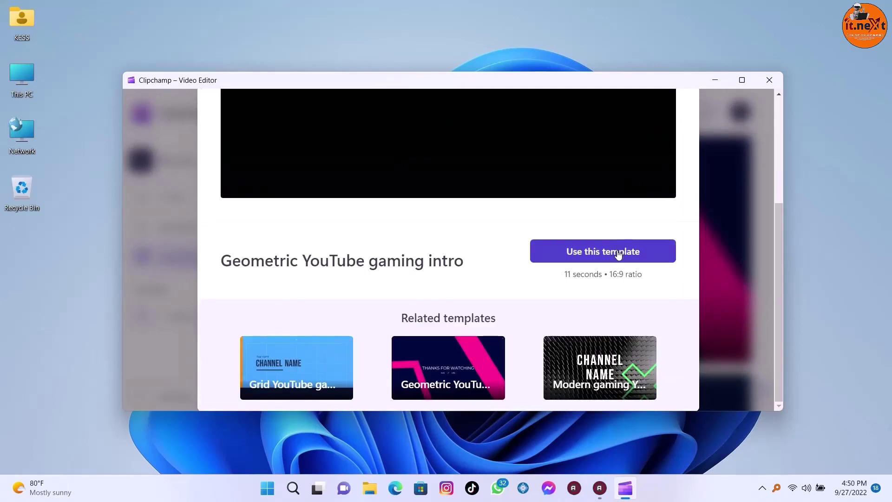
left_click(619, 255)
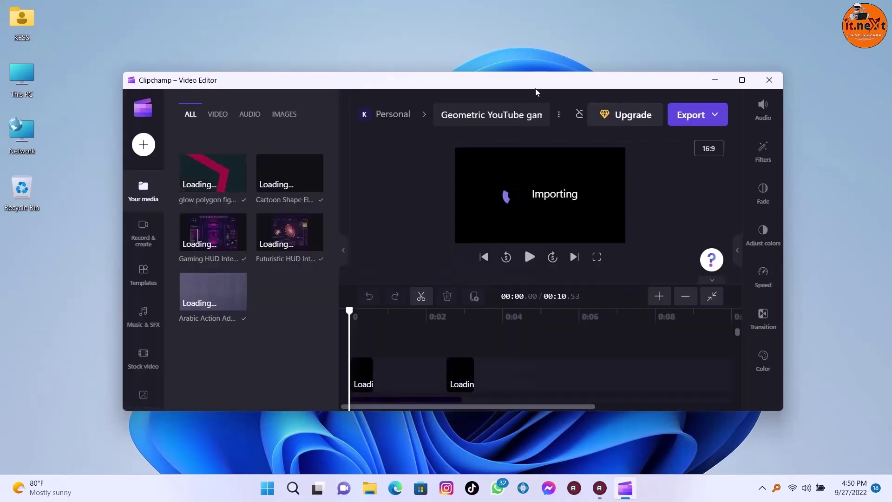
- Maximize the Geometric intro template editor, restore it to a smaller window, and close Clipchamp
left_click(742, 81)
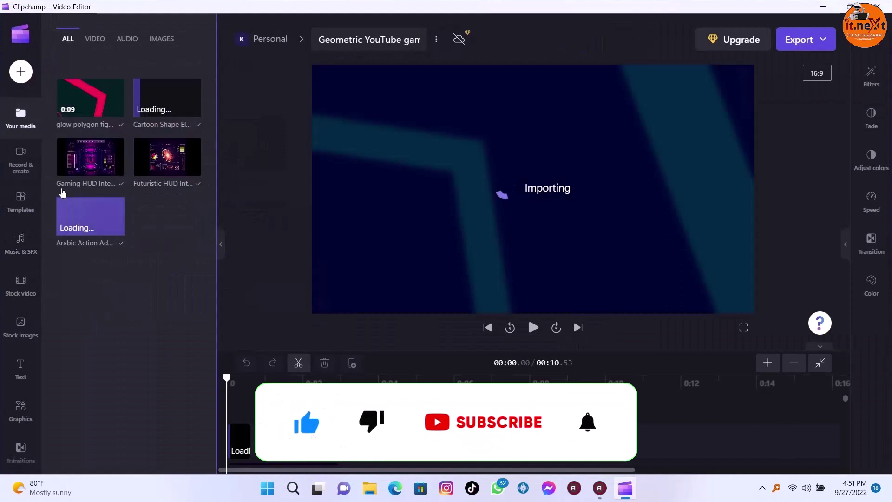
scroll(7, 301, "down", 1)
scroll(7, 301, "up", 1)
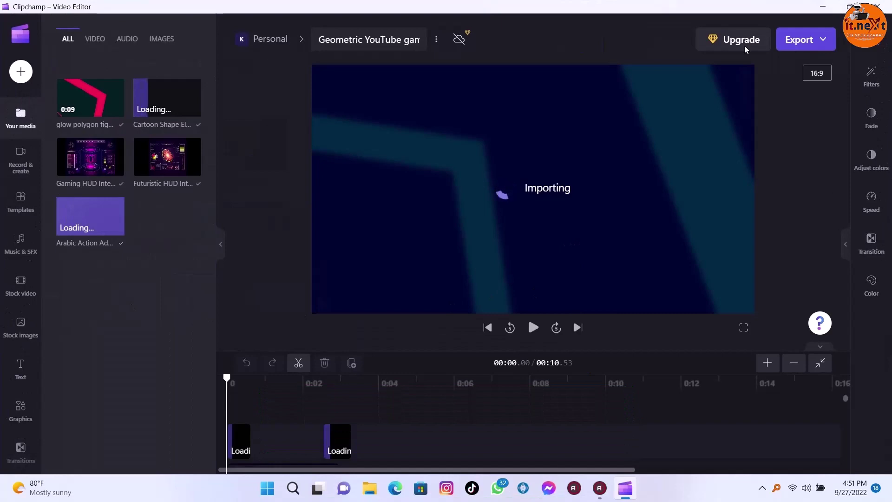
double_click(683, 6)
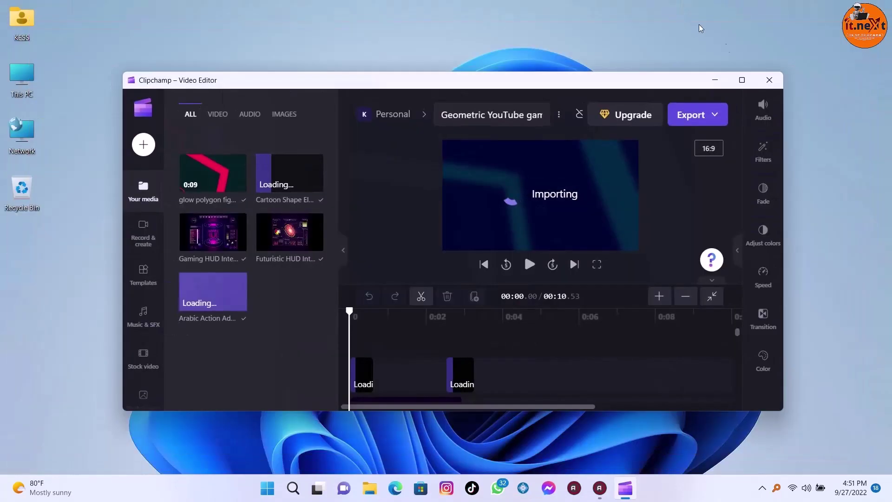
left_click(778, 88)
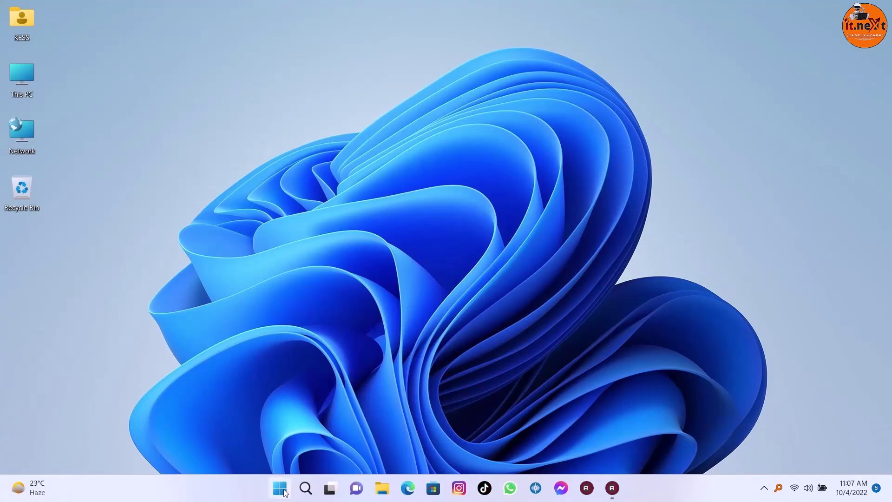
left_click(287, 490)
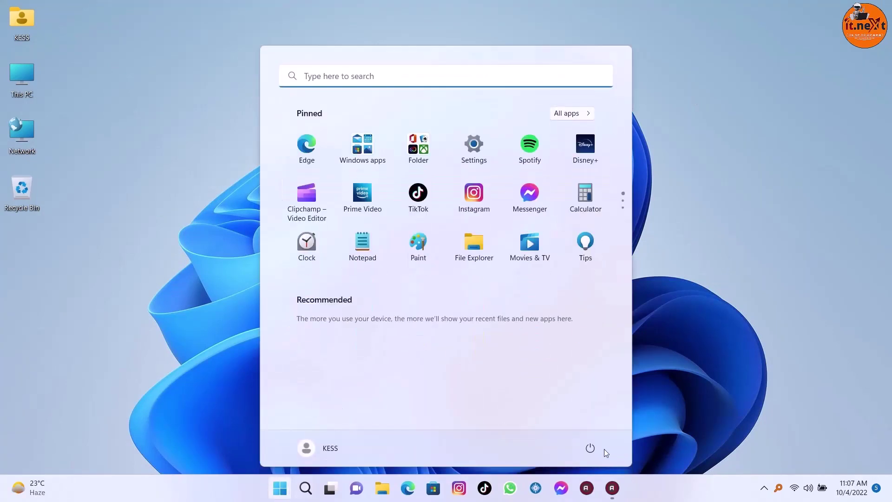
left_click(587, 448)
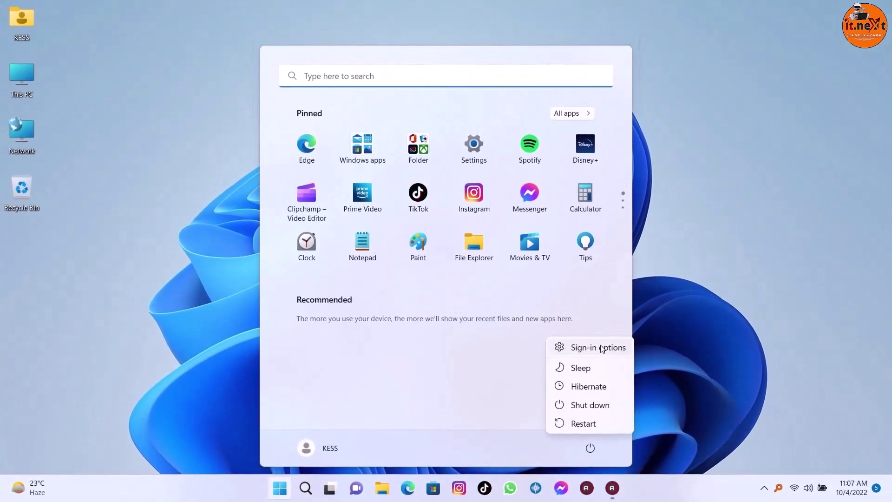
left_click(603, 349)
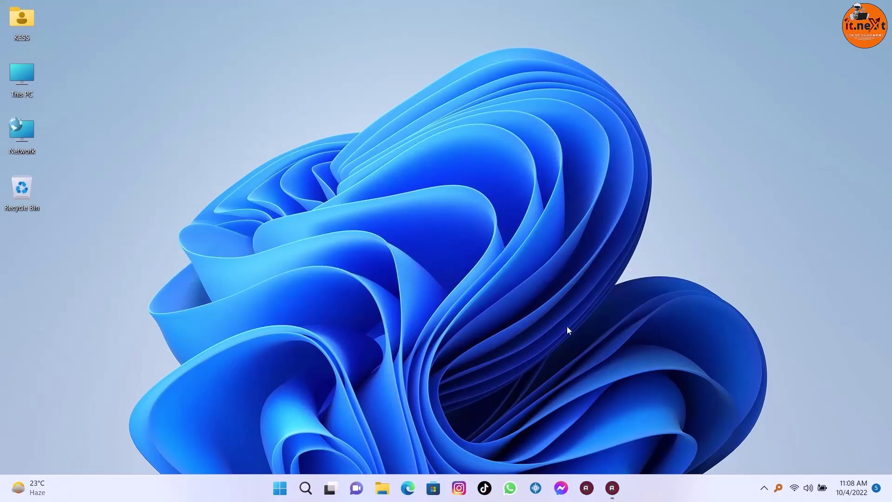
- Add Cast and Nearby sharing tiles in Quick Settings edit mode, finish with Done, and close it
left_click(809, 489)
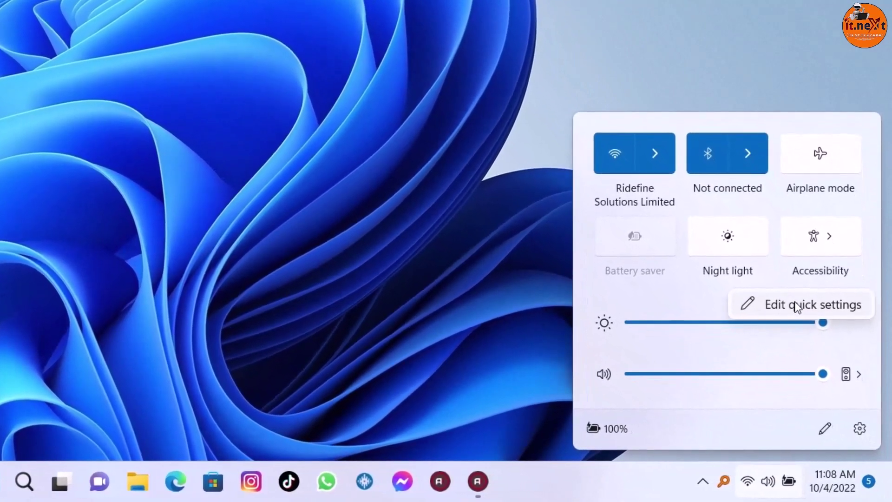
left_click(796, 307)
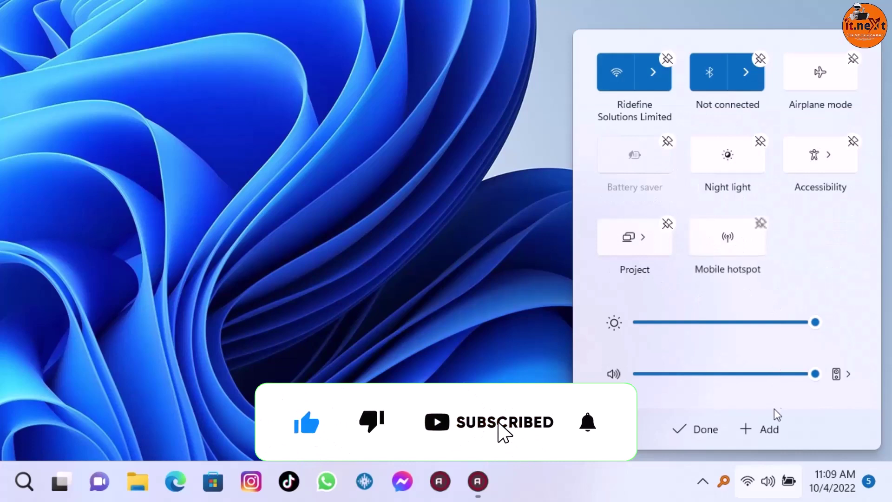
left_click(767, 428)
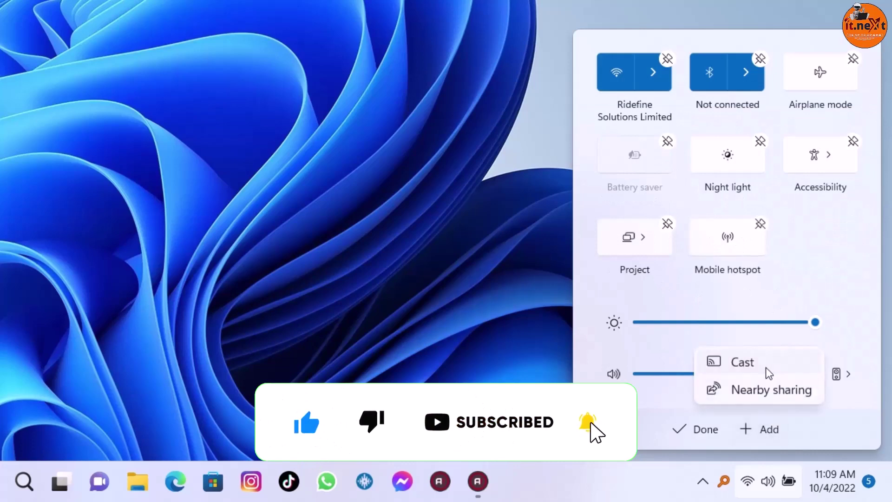
left_click(767, 366)
left_click(770, 431)
left_click(762, 392)
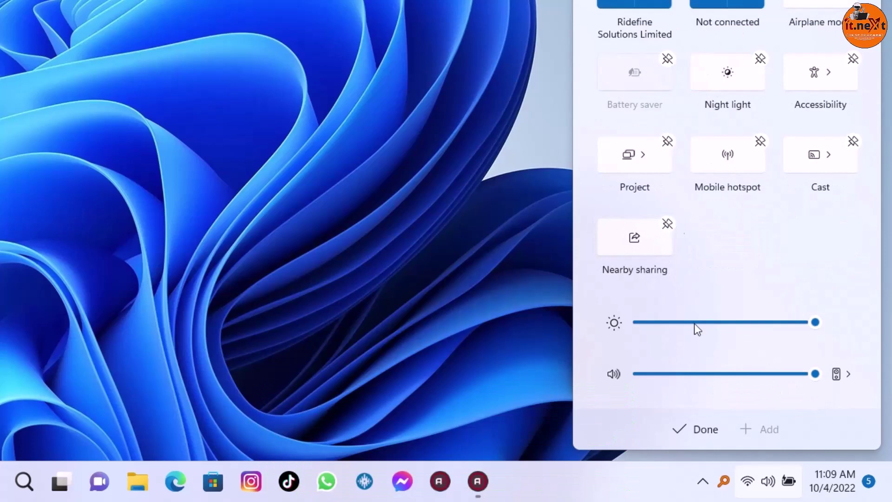
left_click(698, 435)
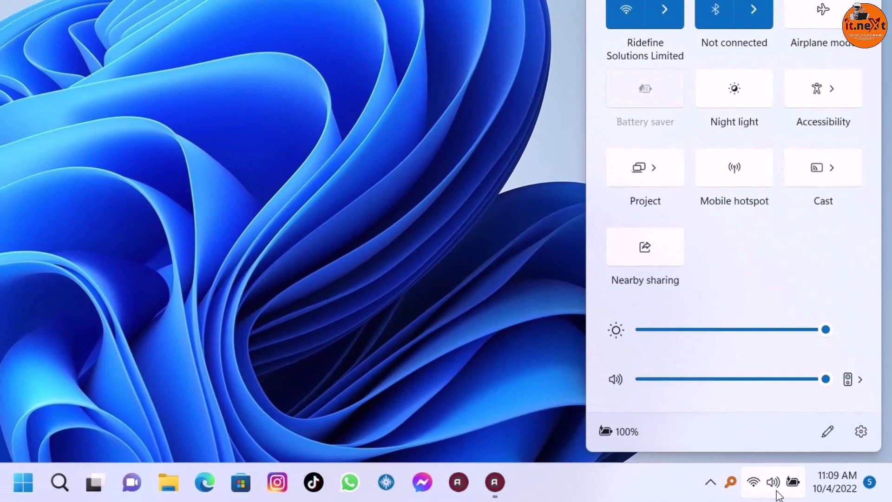
left_click(779, 496)
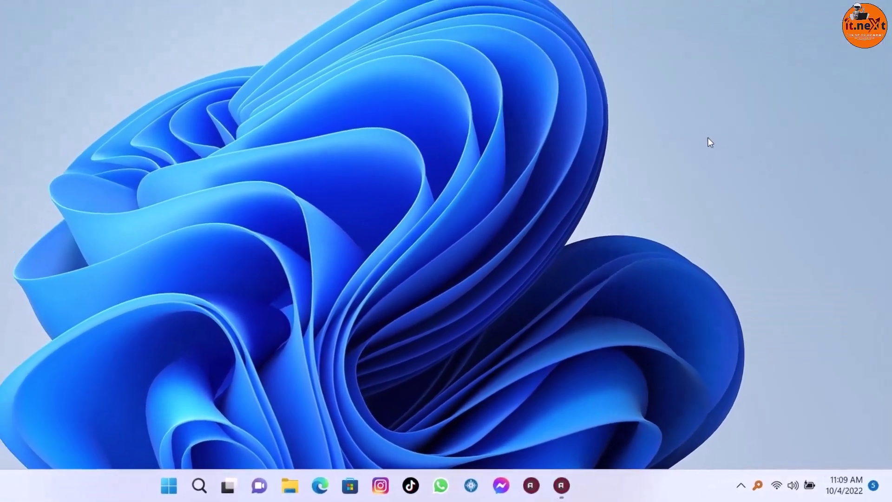
- Lengthen the focus duration and start a Focus session, refreshing the desktop before and after
right_click(713, 163)
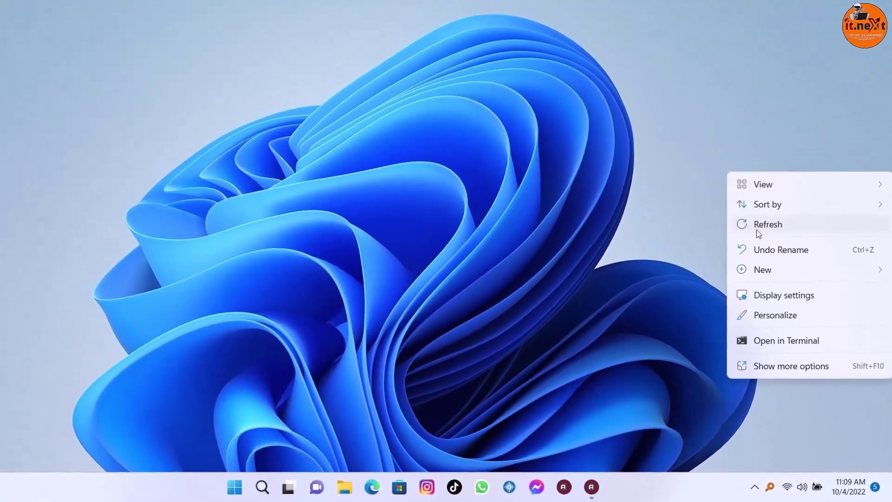
left_click(761, 205)
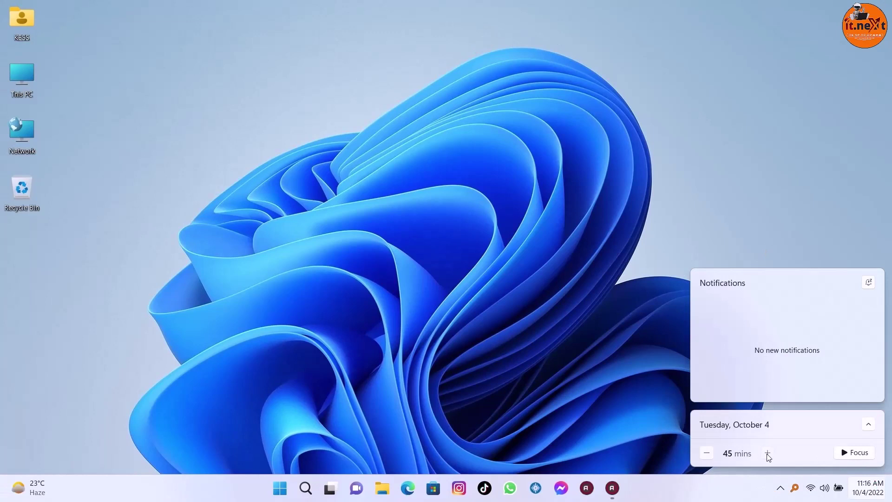
left_click(768, 454)
left_click(856, 453)
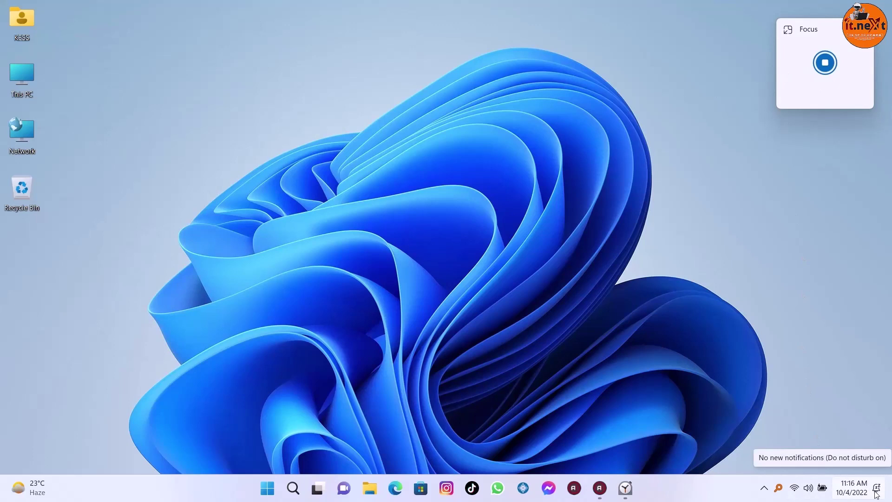
right_click(645, 223)
left_click(662, 272)
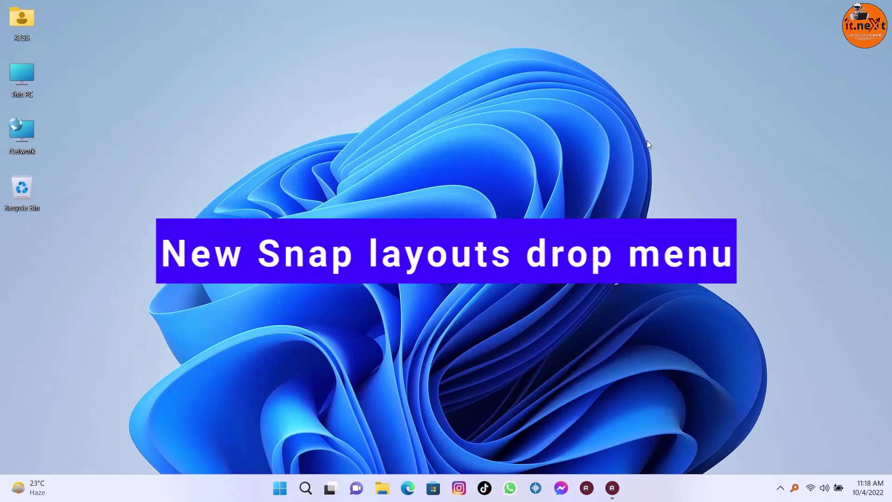
left_click(382, 488)
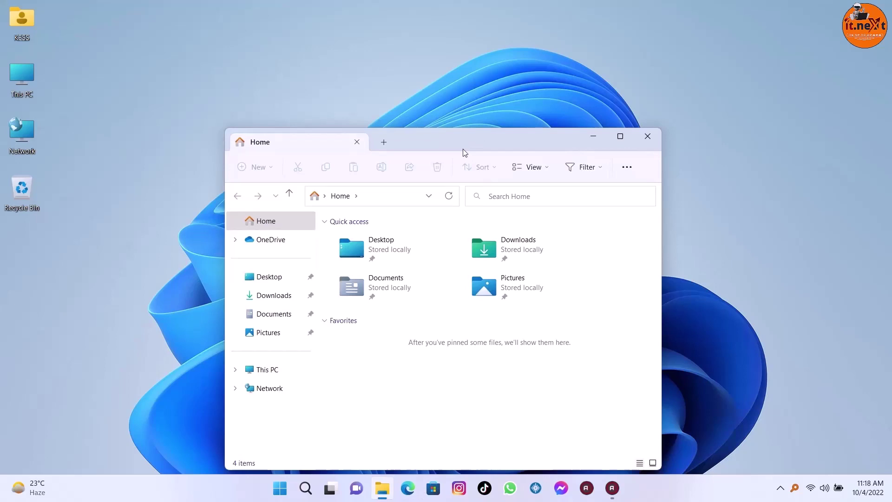
left_click_drag(456, 139, 479, 150)
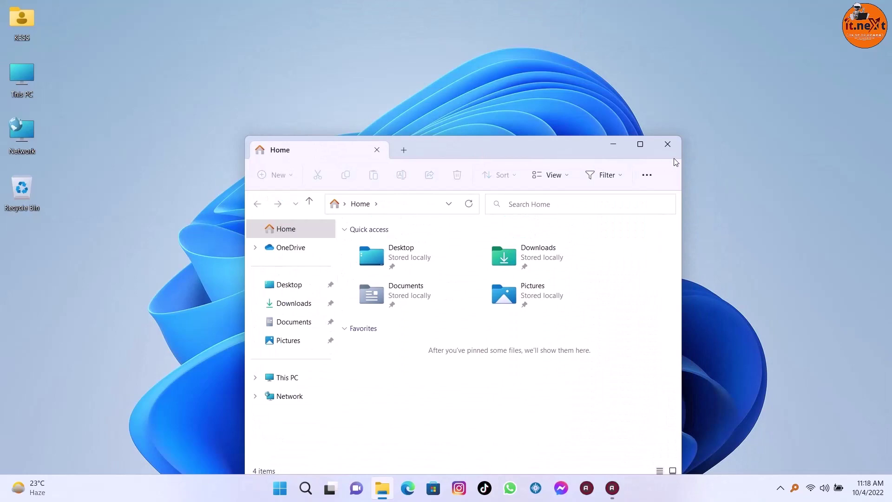
left_click(668, 143)
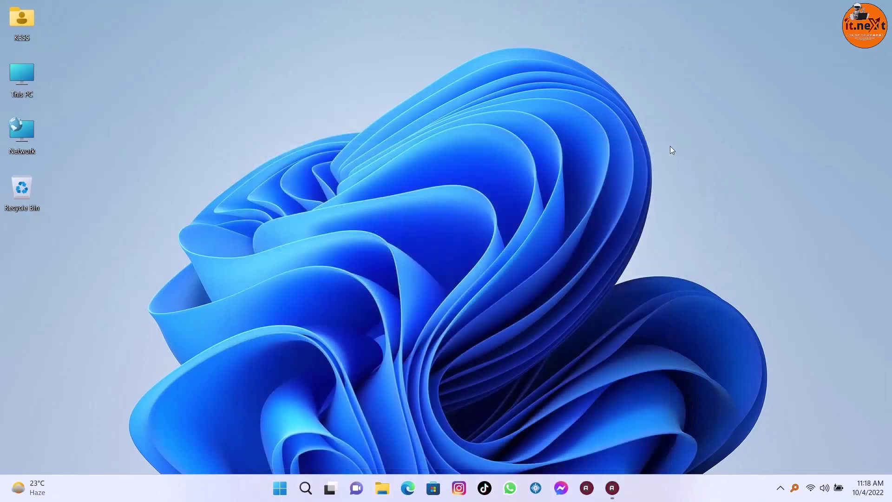